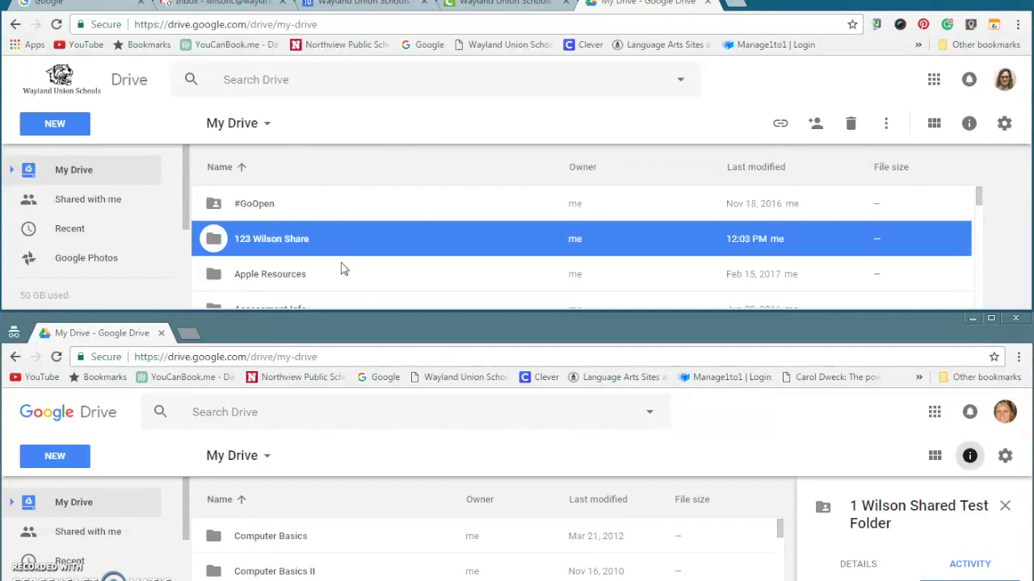
Step: Open the advanced sharing settings for the 123 Wilson Share folder
left_click(333, 258)
left_click(215, 243)
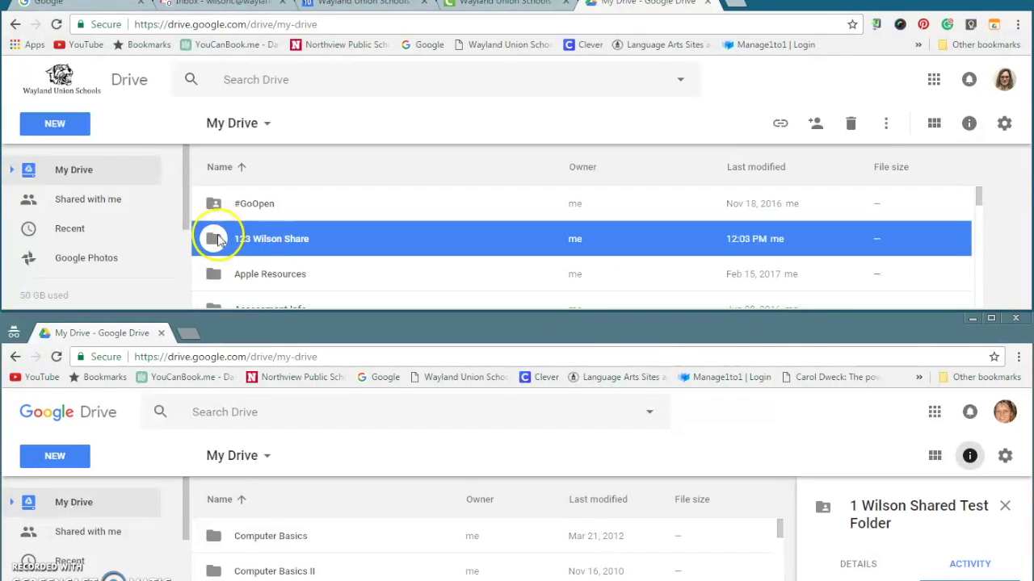
left_click(218, 239)
right_click(218, 240)
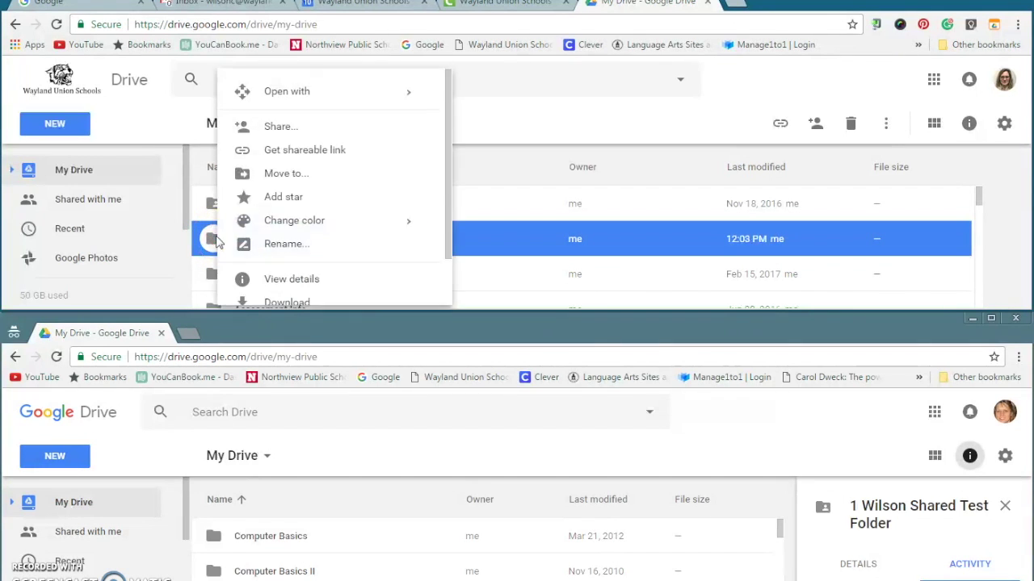
left_click(287, 129)
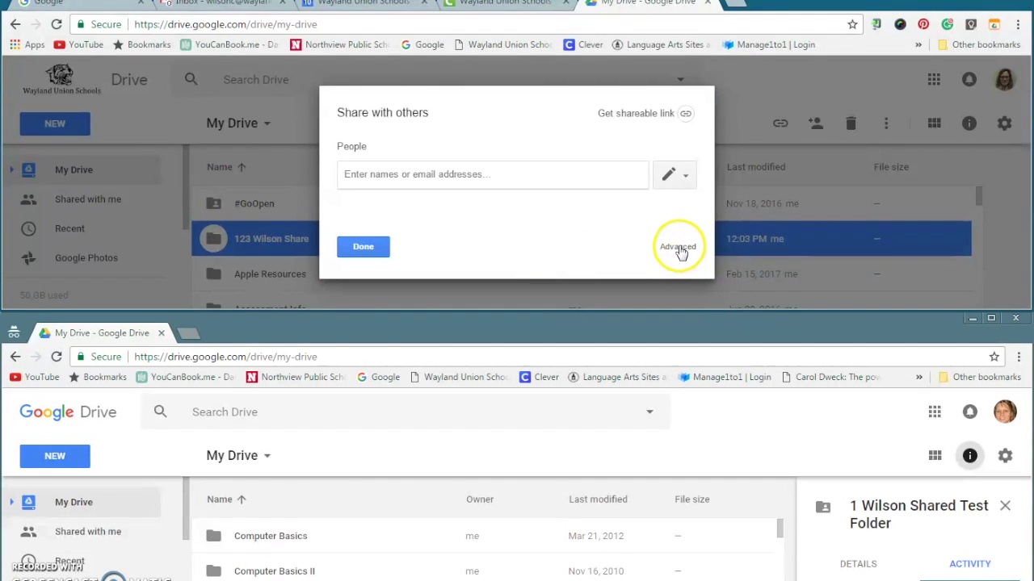
left_click(679, 248)
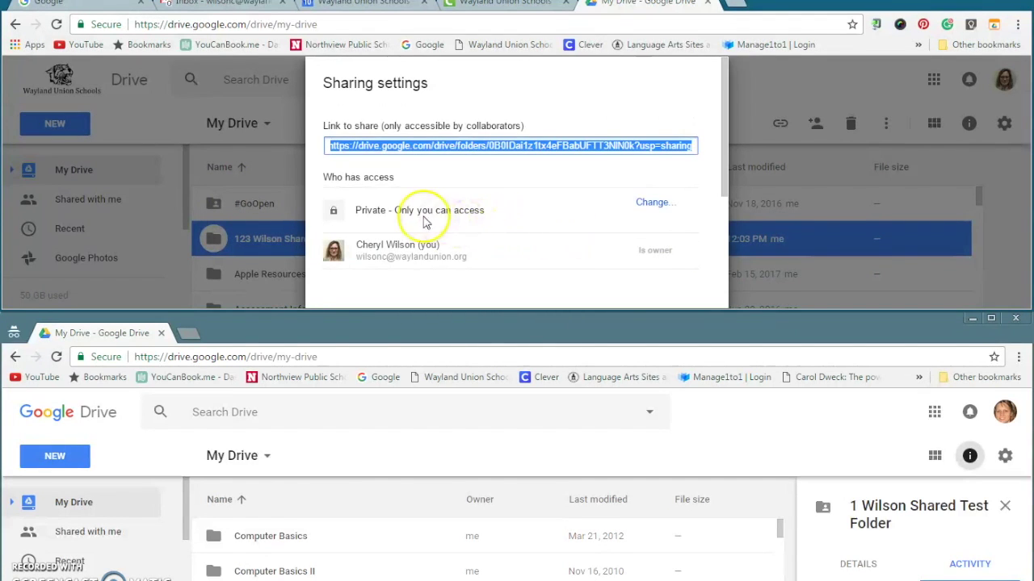
scroll(509, 239, "down", 1)
scroll(509, 239, "down", 1)
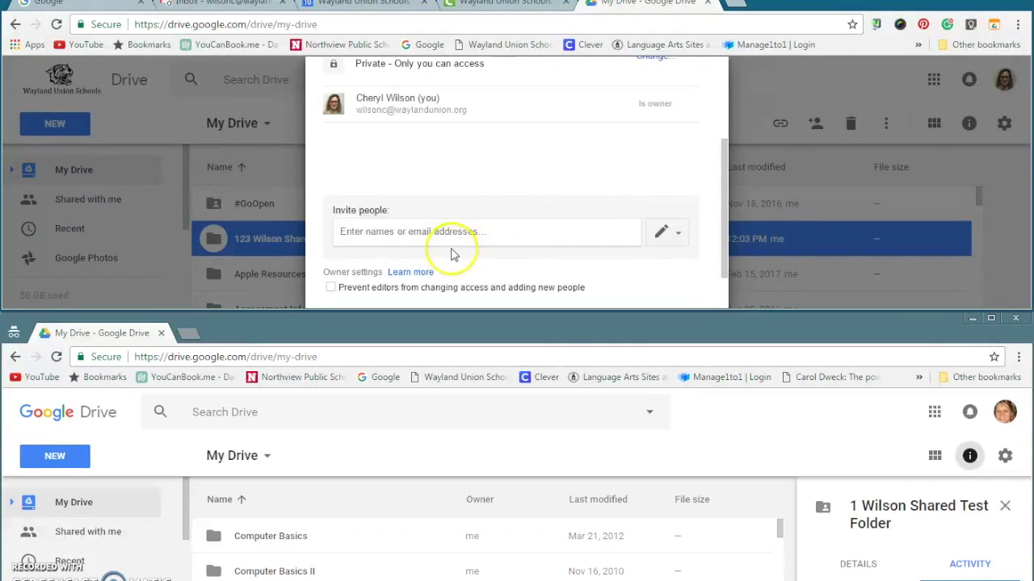
Step: Invite the outside Gmail account as an editor and confirm sharing outside the organisation
left_click(447, 231)
type("gre")
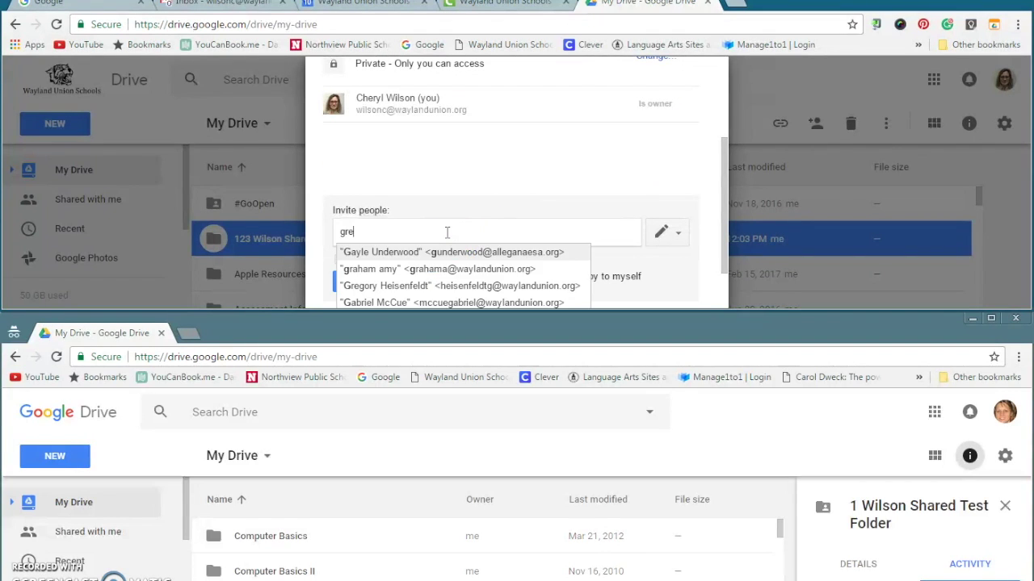
type("engirl")
left_click(448, 253)
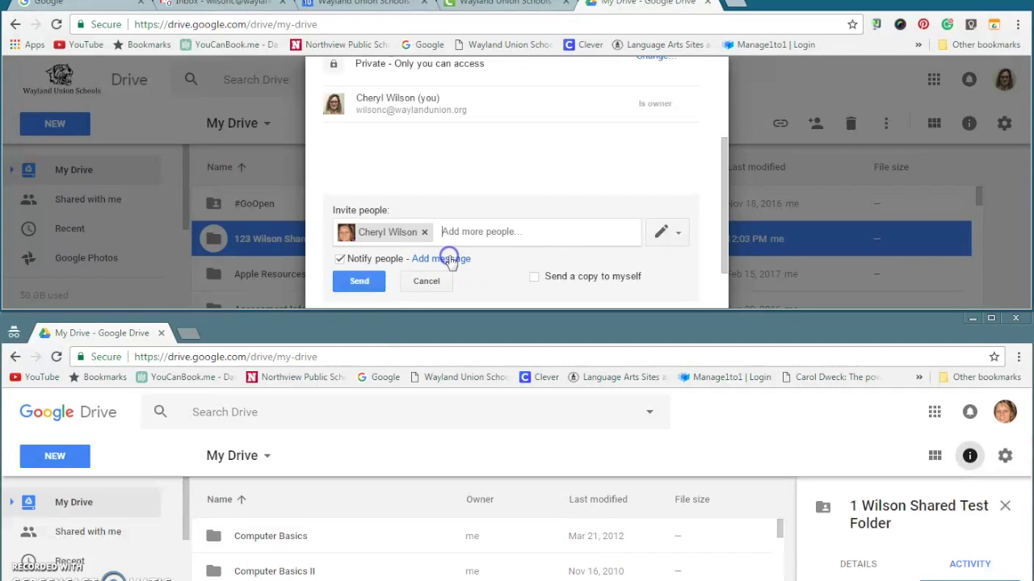
left_click(365, 290)
left_click(368, 289)
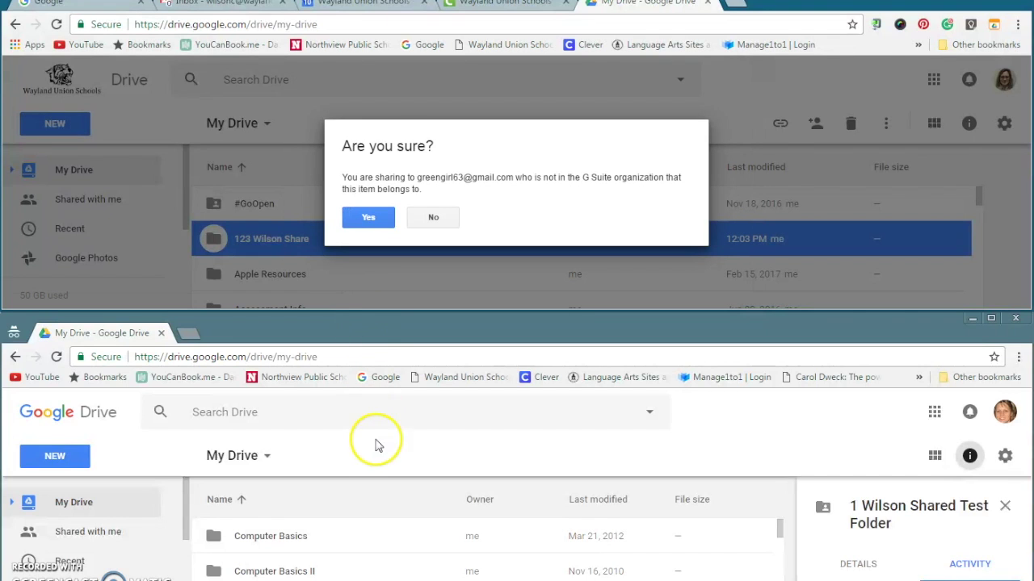
left_click(367, 229)
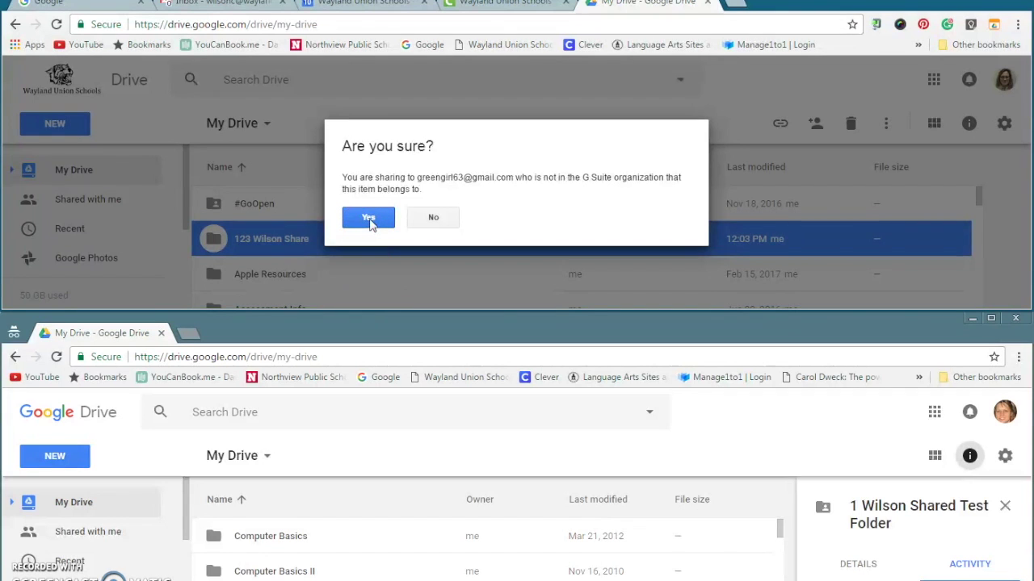
left_click(368, 229)
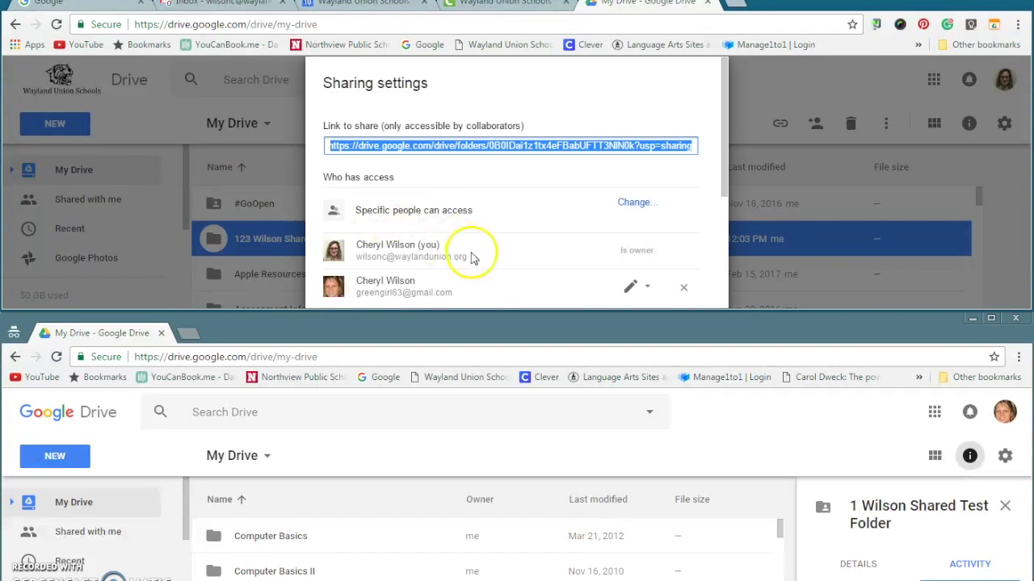
scroll(522, 266, "down", 1)
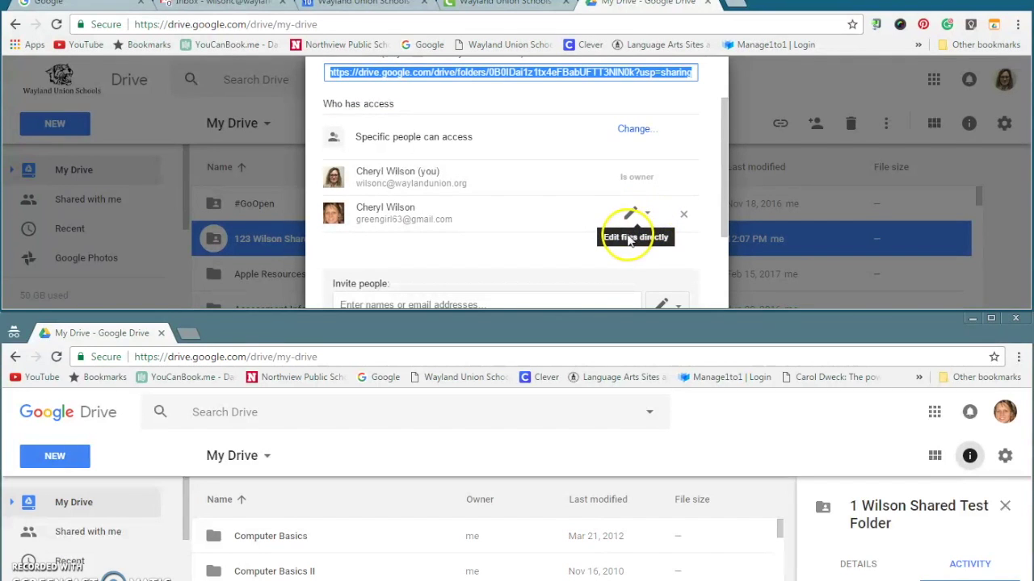
scroll(525, 261, "down", 3)
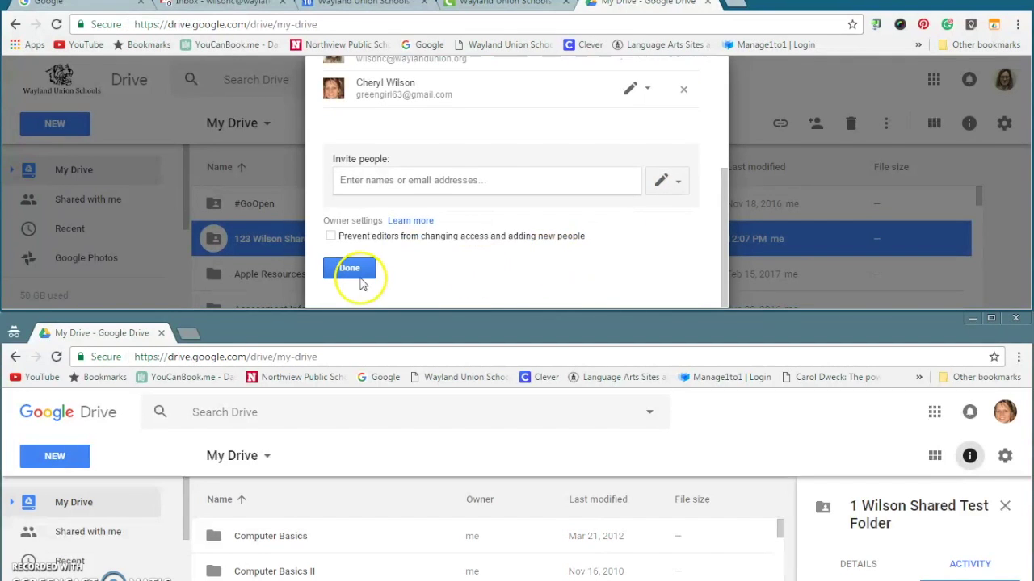
Step: Close the sharing settings and show the second account's Shared with me list with 123 Wilson Share
left_click(349, 269)
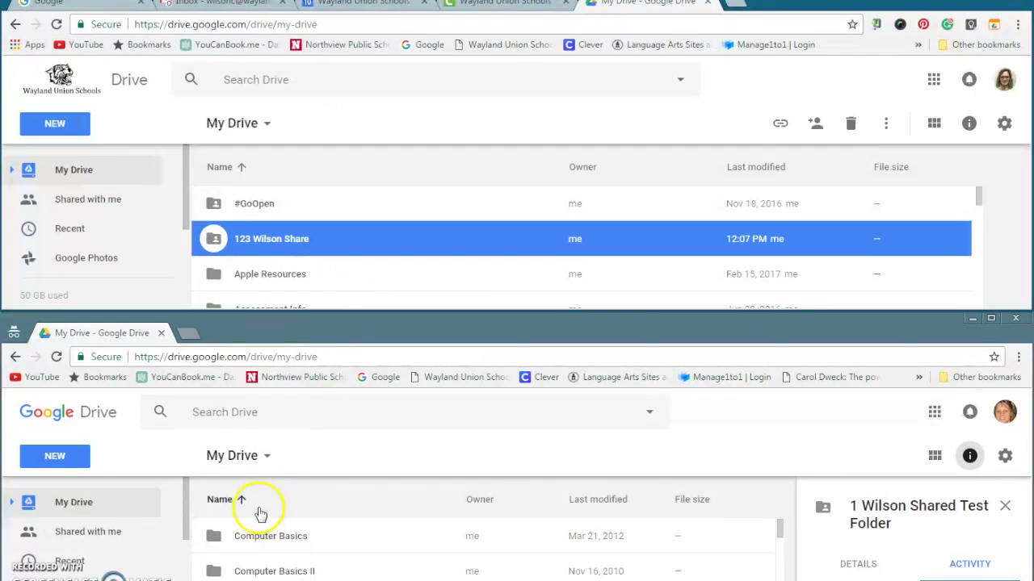
left_click(98, 533)
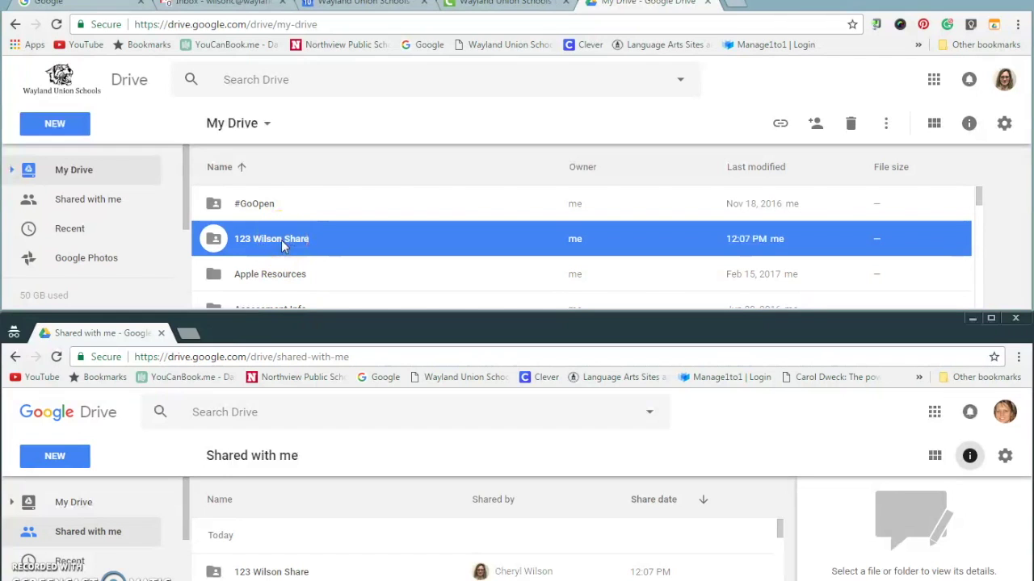
Step: Create a new Google Doc inside 123 Wilson Share, accepting the folder's sharing permissions
double_click(282, 241)
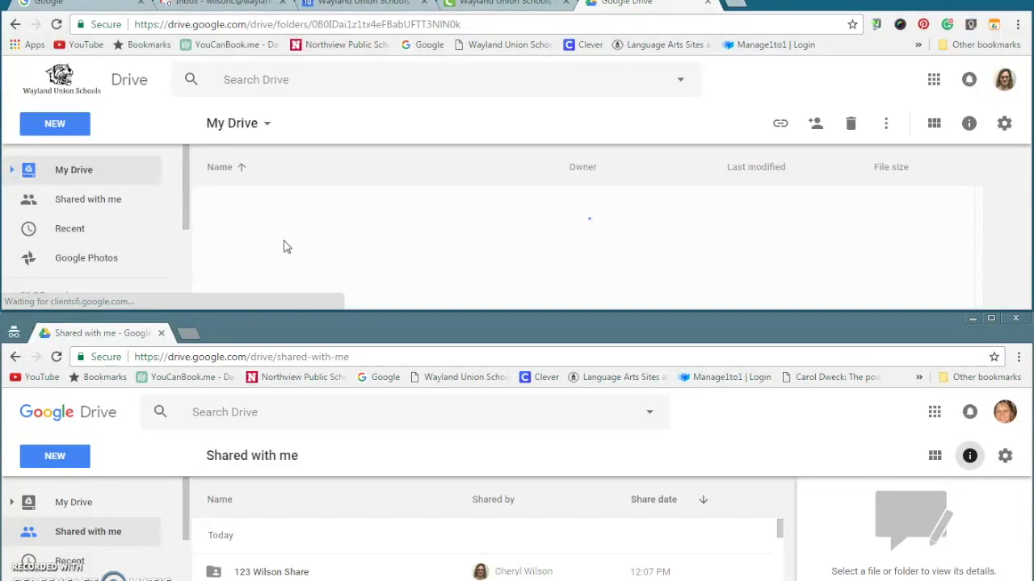
left_click(78, 127)
left_click(126, 255)
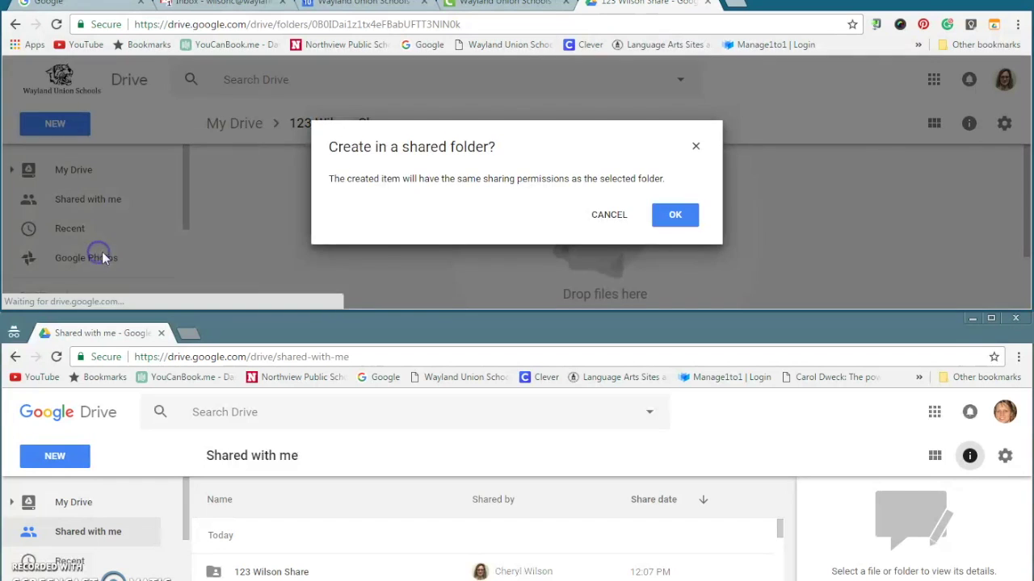
left_click(681, 223)
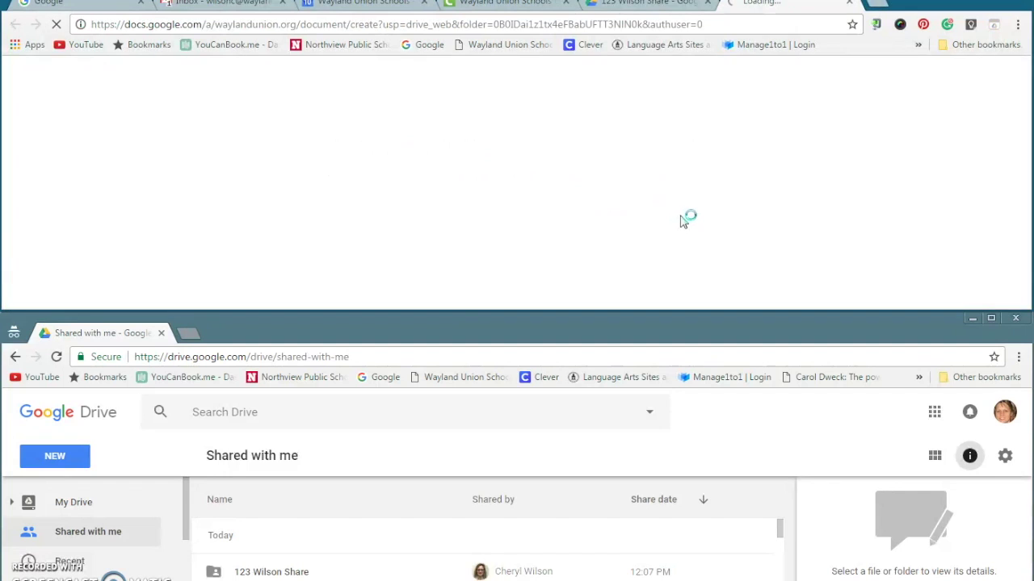
Step: Title the new document 'Shared with me TEst' and type a line of placeholder text
left_click(622, 225)
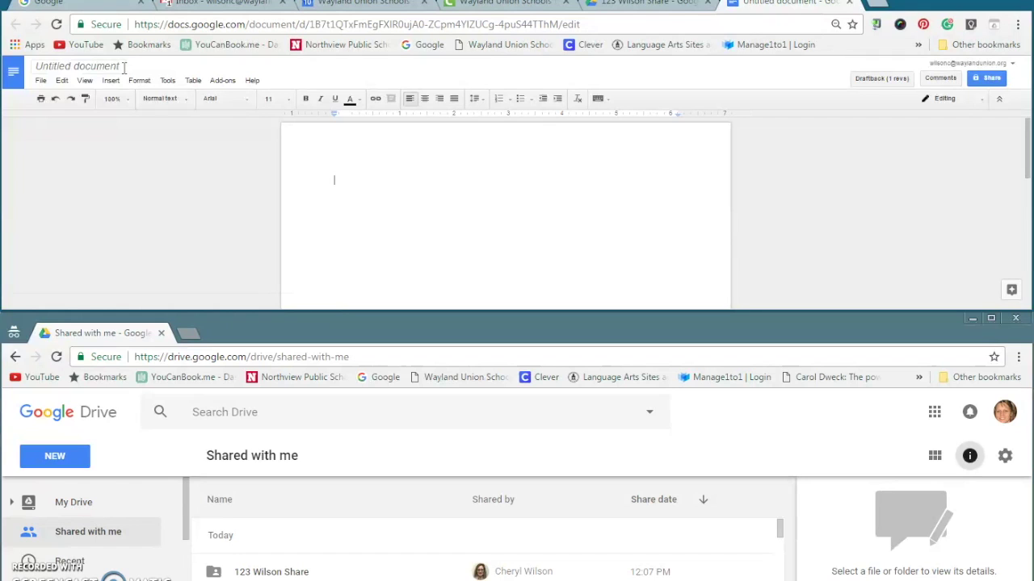
left_click(123, 66)
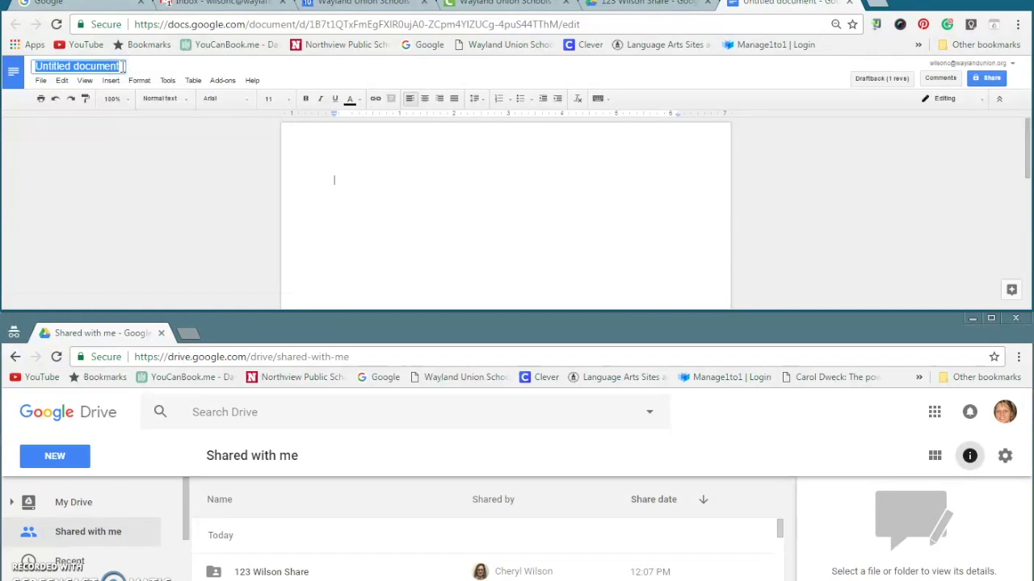
type("Shared with ")
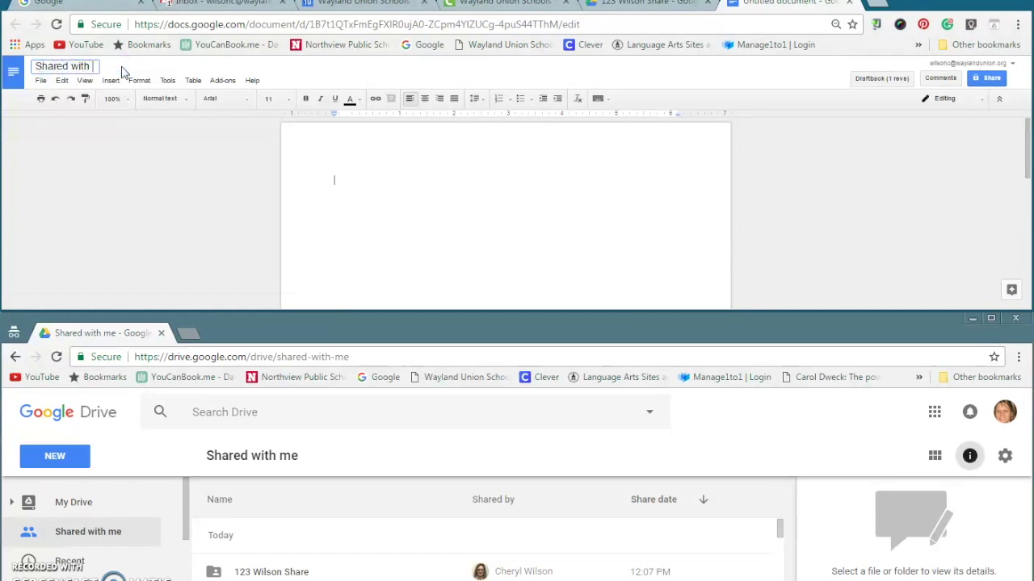
type("me TES")
left_click(367, 158)
type("askjdf;laksjdf;aksdjf;laskdfj")
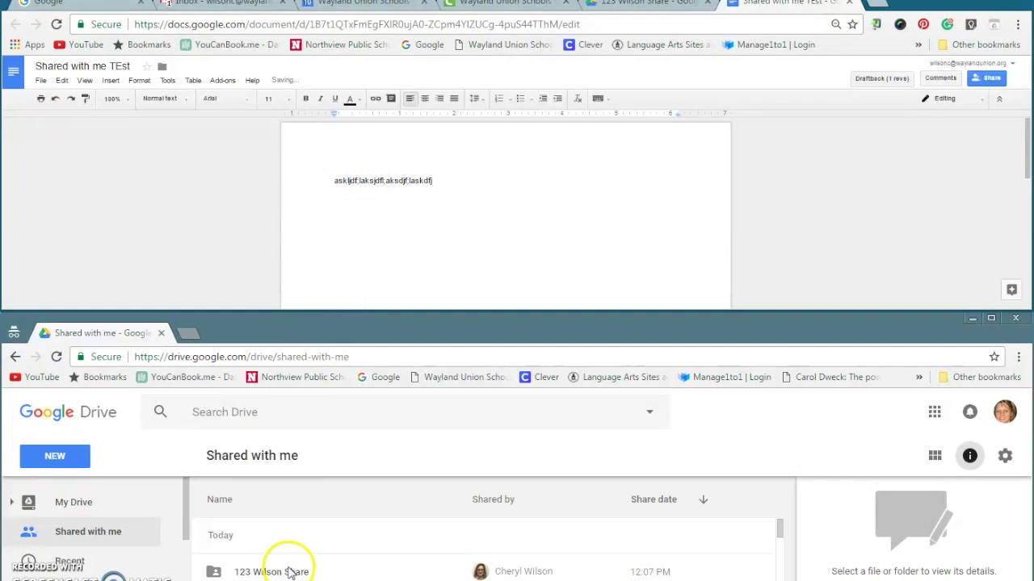
Step: Open 123 Wilson Share in the second account and reload to reveal 'Shared with me TEst'
double_click(286, 572)
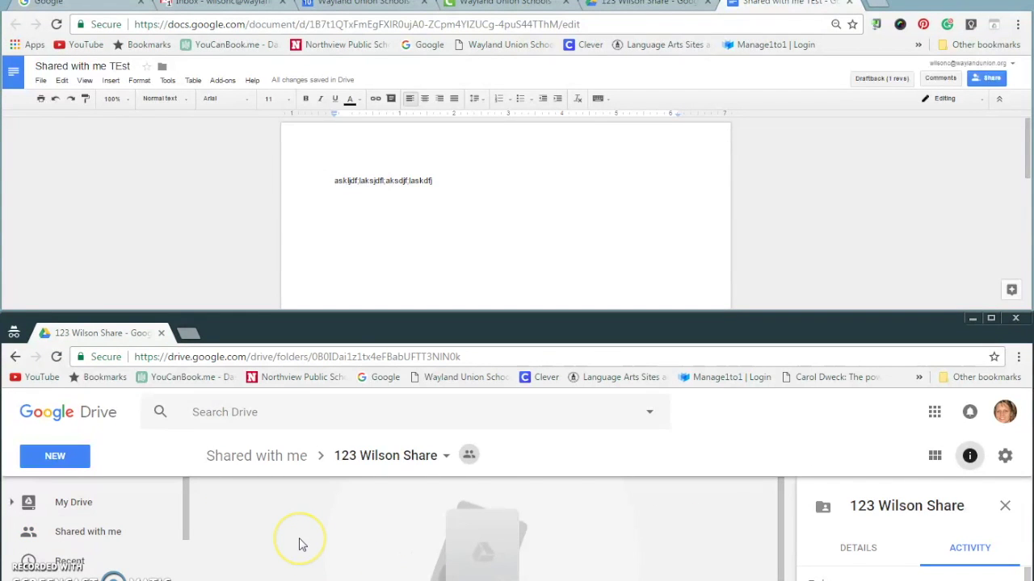
left_click(56, 357)
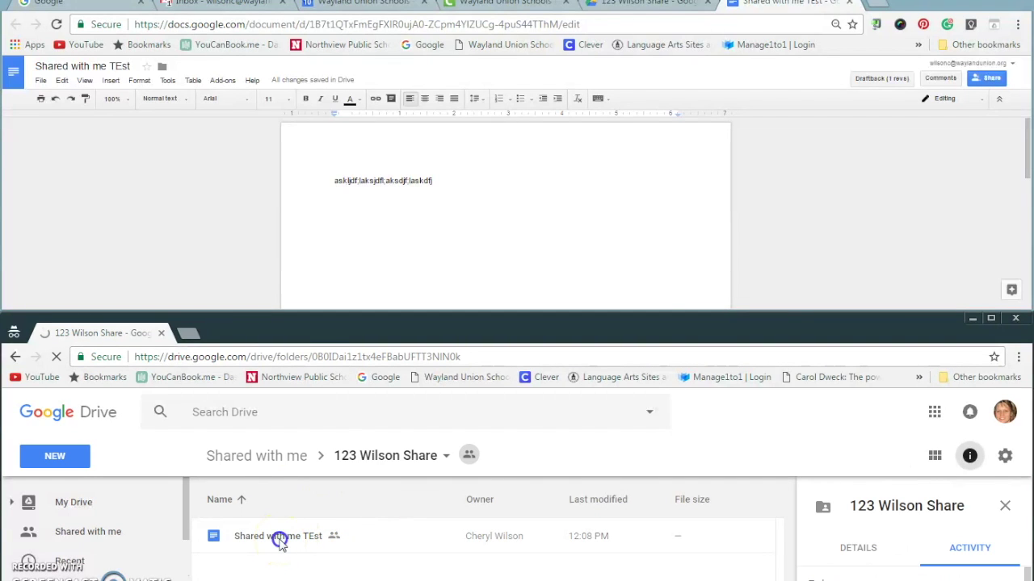
Step: As the second account, add a new line 'Let's see who fast this works' to Shared with me TEst
double_click(279, 540)
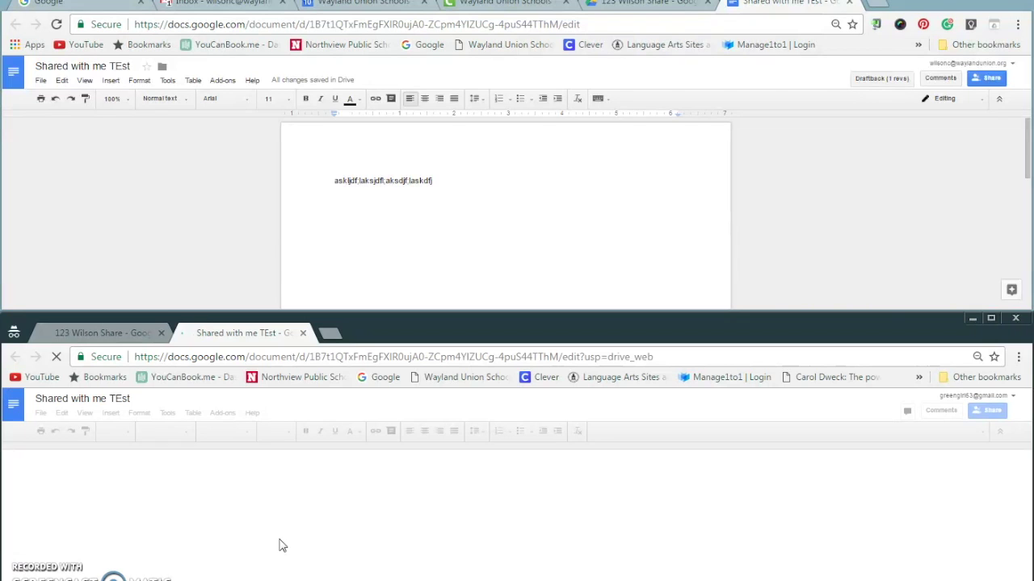
left_click(363, 526)
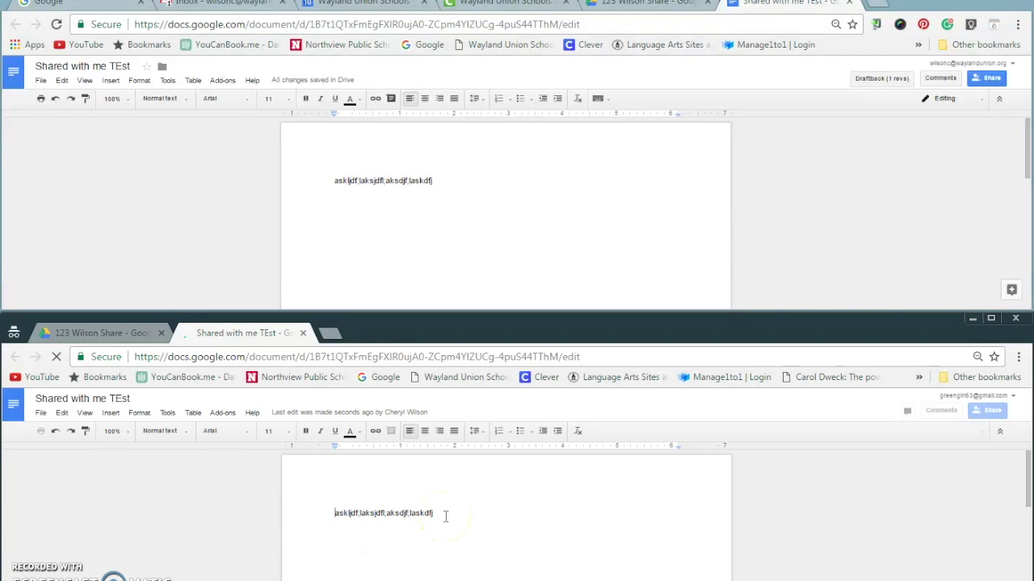
left_click(445, 517)
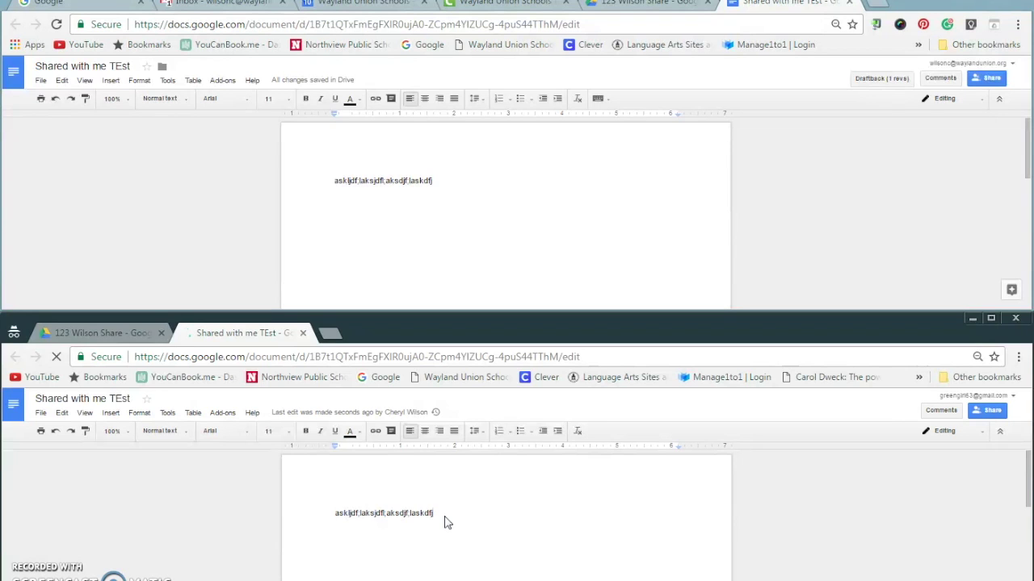
key("Return")
key("Return")
type("Let's see ")
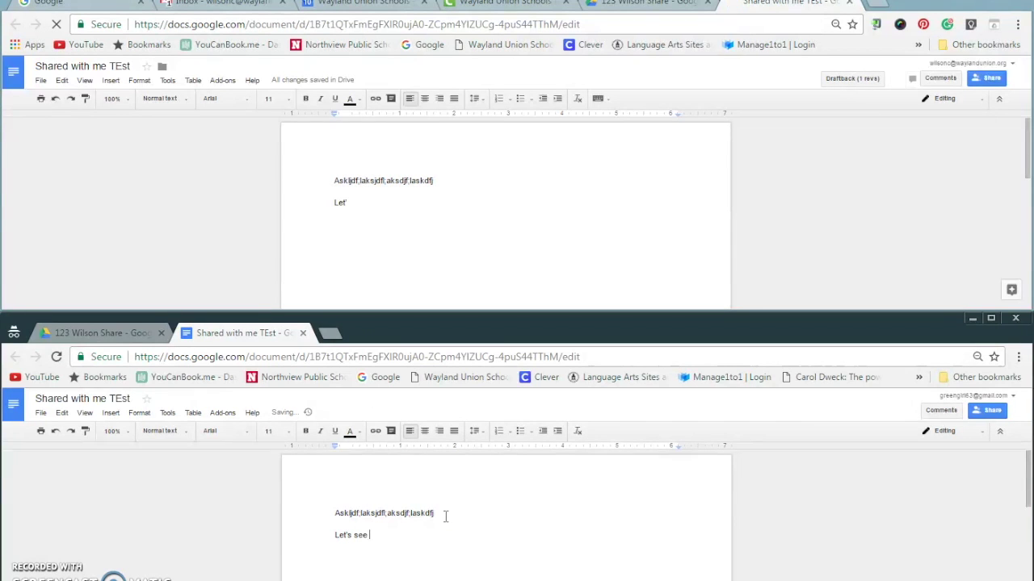
type("who fast this works")
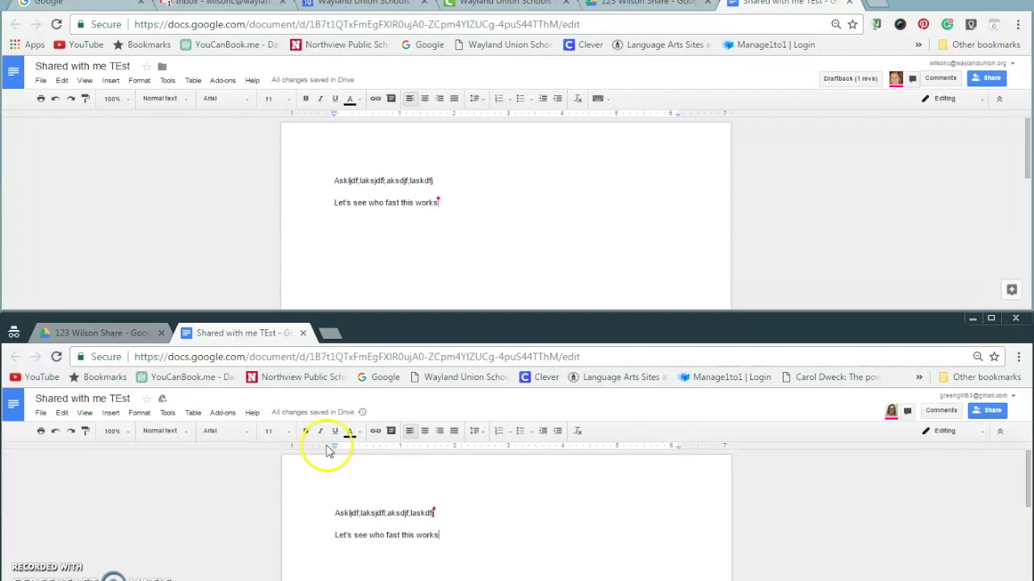
Step: Close the Shared with me TEst tab in the owner's window, returning to 123 Wilson Share
left_click(302, 333)
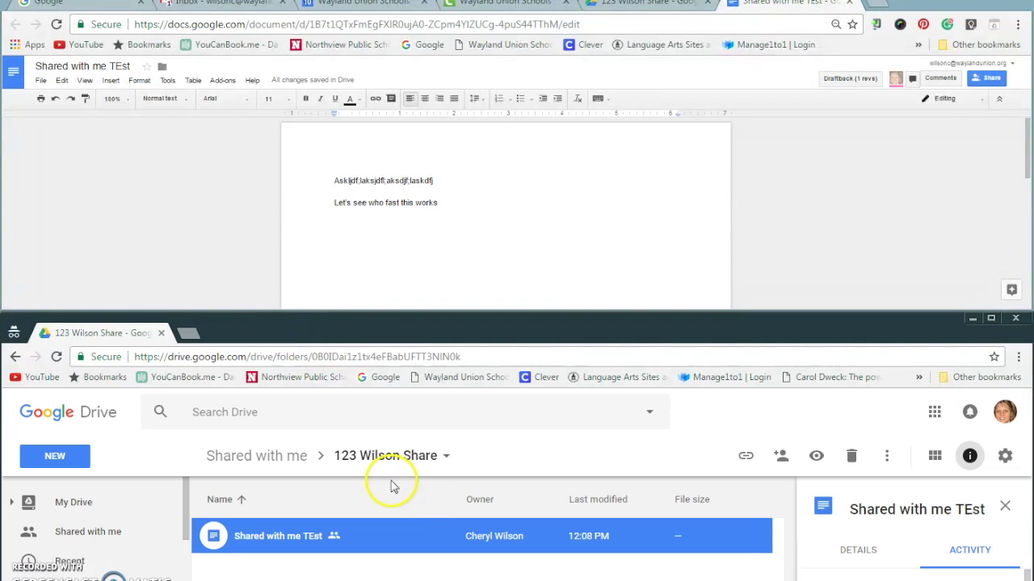
left_click(849, 2)
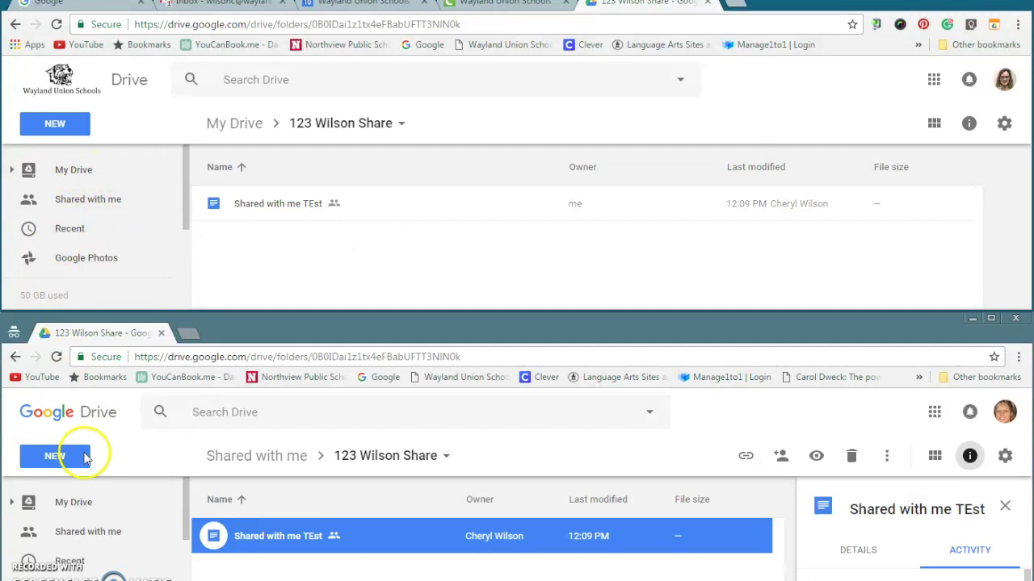
Step: Show the recipient's Shared with me list with 123 Wilson Share, and return the owner to My Drive
left_click(91, 533)
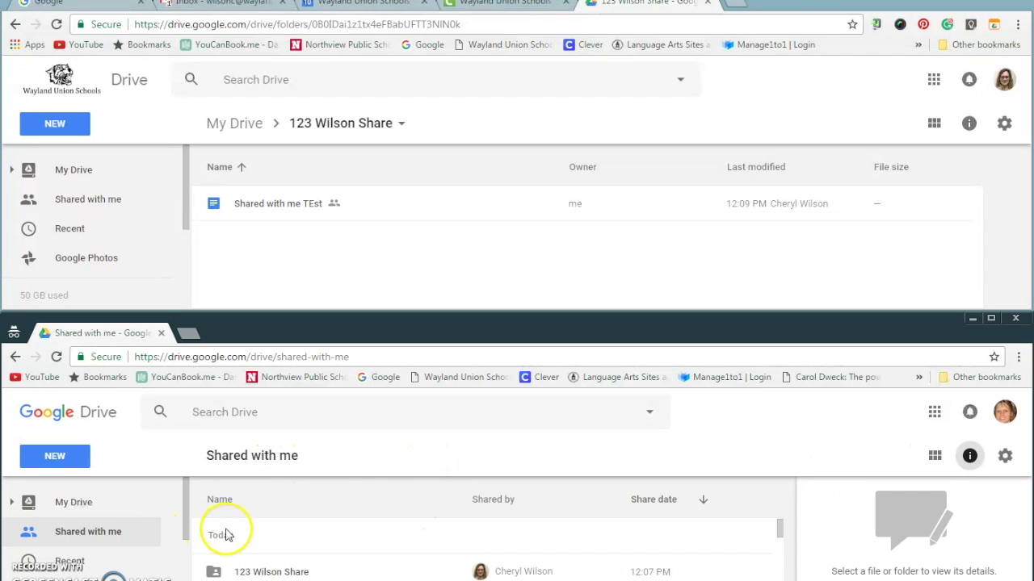
left_click(91, 534)
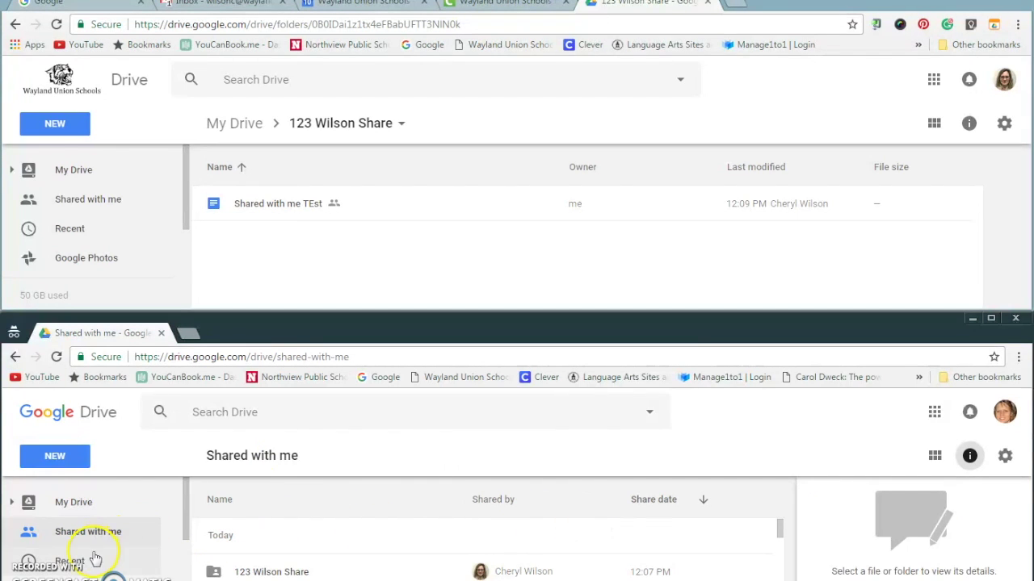
left_click(274, 574)
right_click(274, 572)
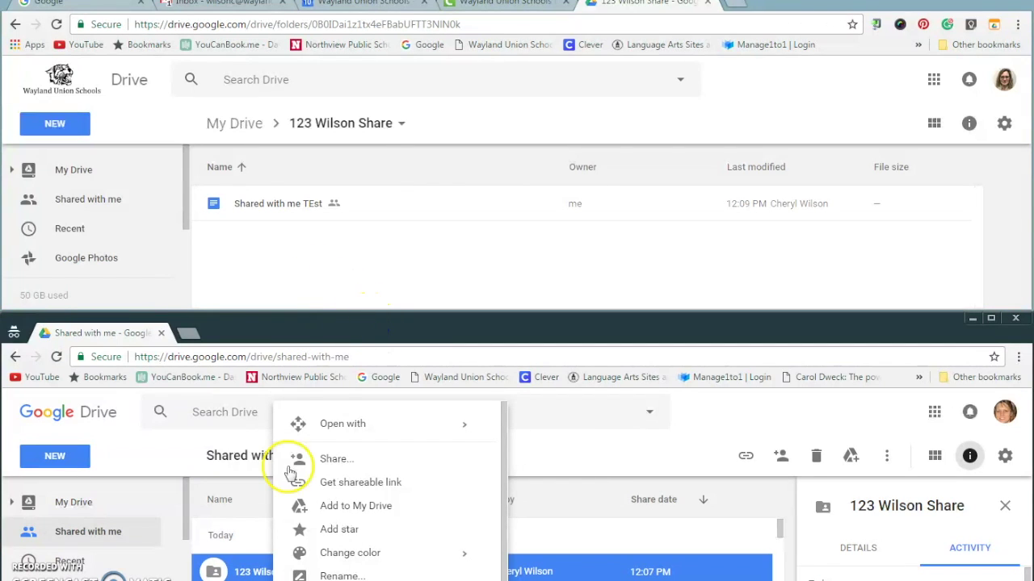
left_click(576, 460)
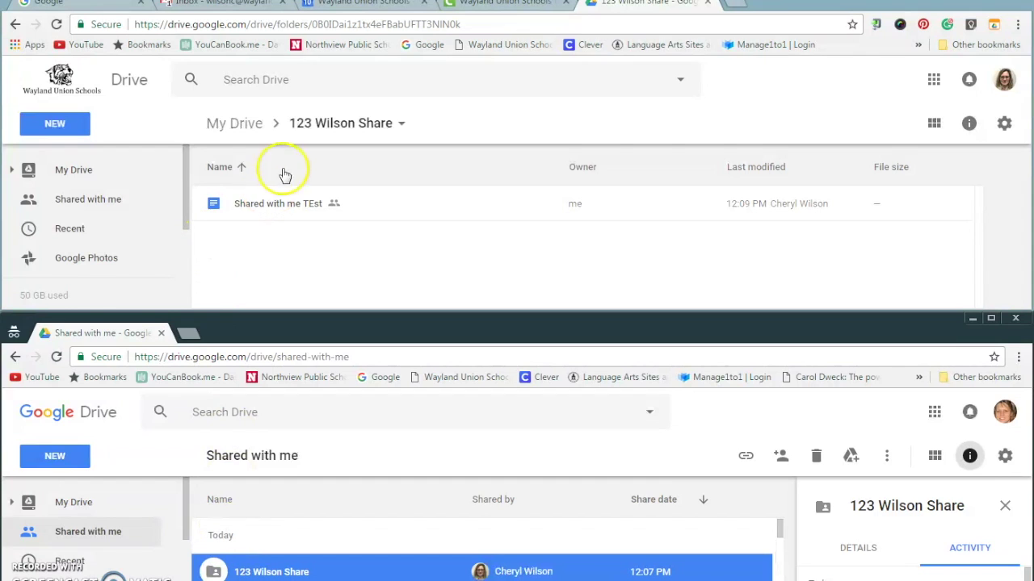
left_click(247, 126)
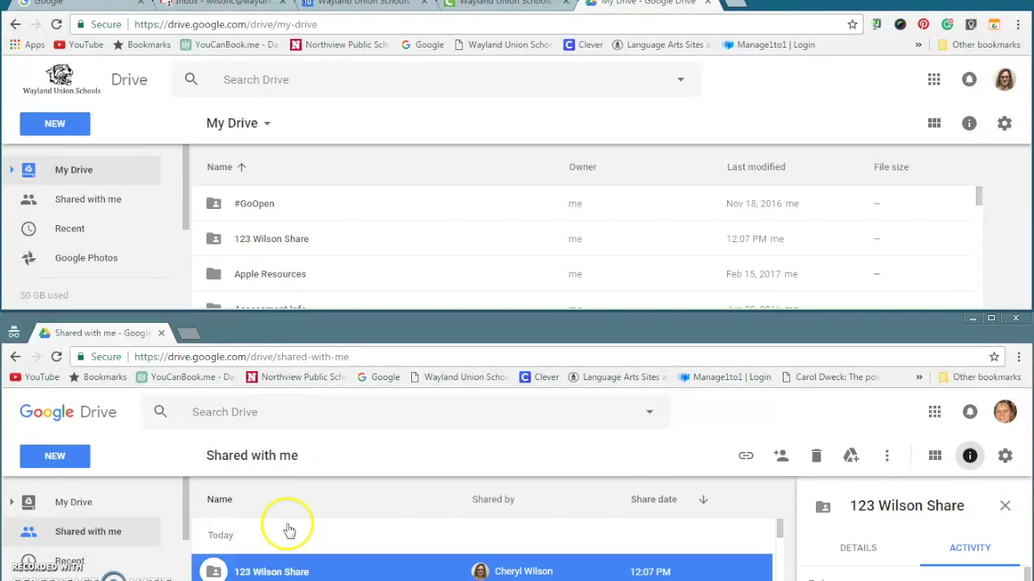
left_click(294, 570)
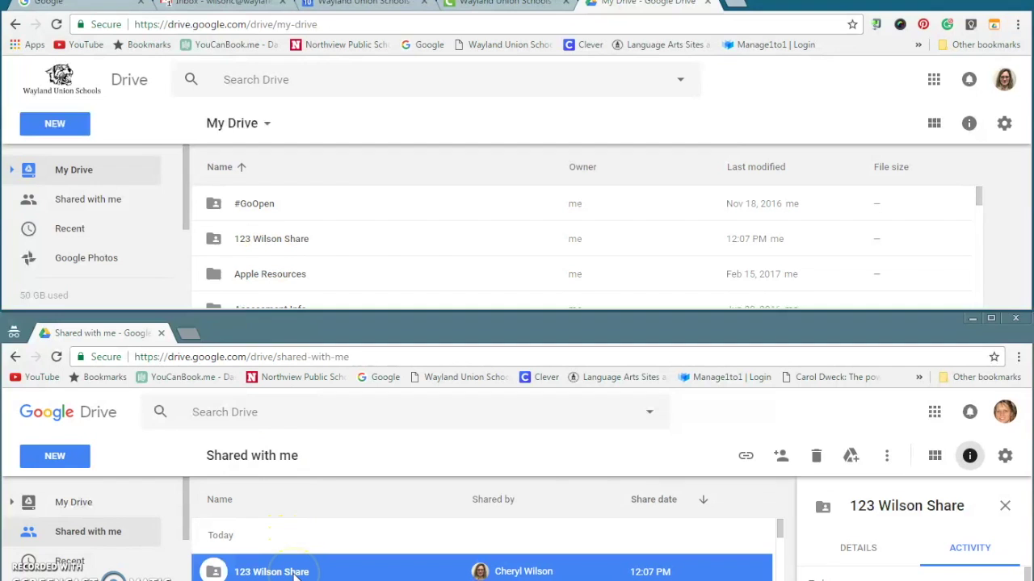
Step: Open 123 Wilson Share in both windows and remove Shared with me TEst from the folder
double_click(294, 574)
left_click(296, 543)
left_click(296, 542)
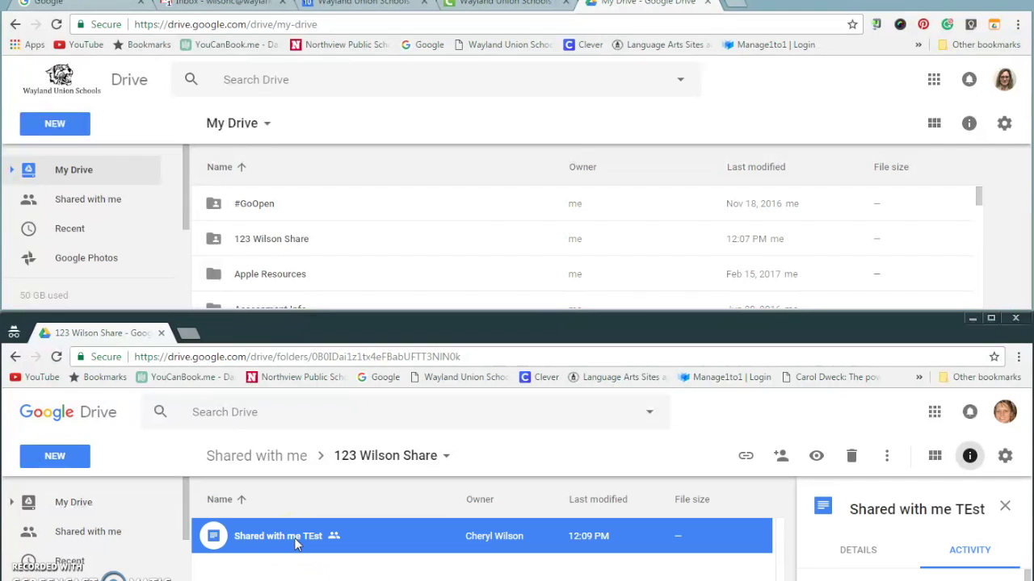
double_click(300, 235)
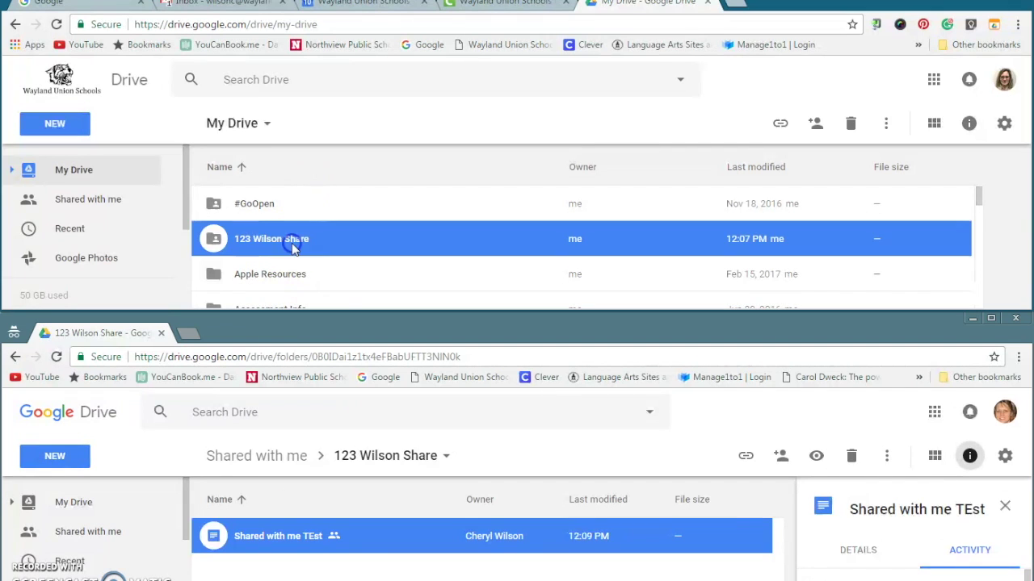
right_click(313, 546)
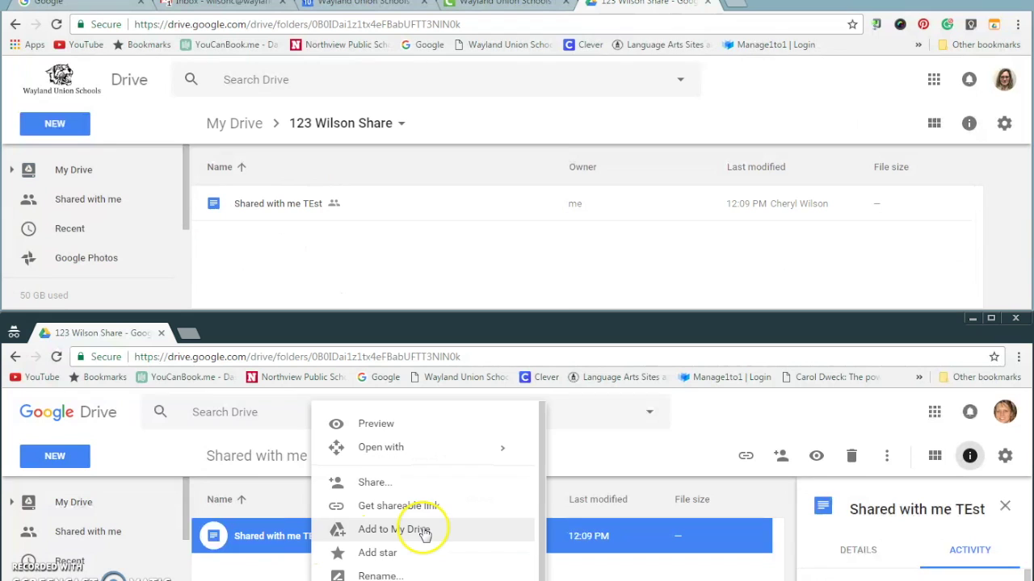
scroll(412, 533, "down", 1)
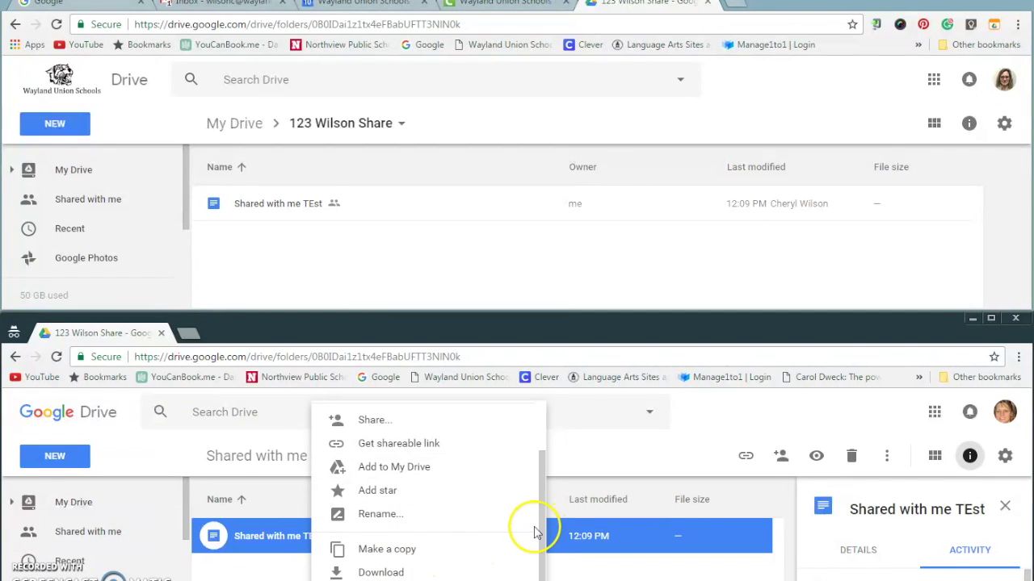
left_click(470, 552)
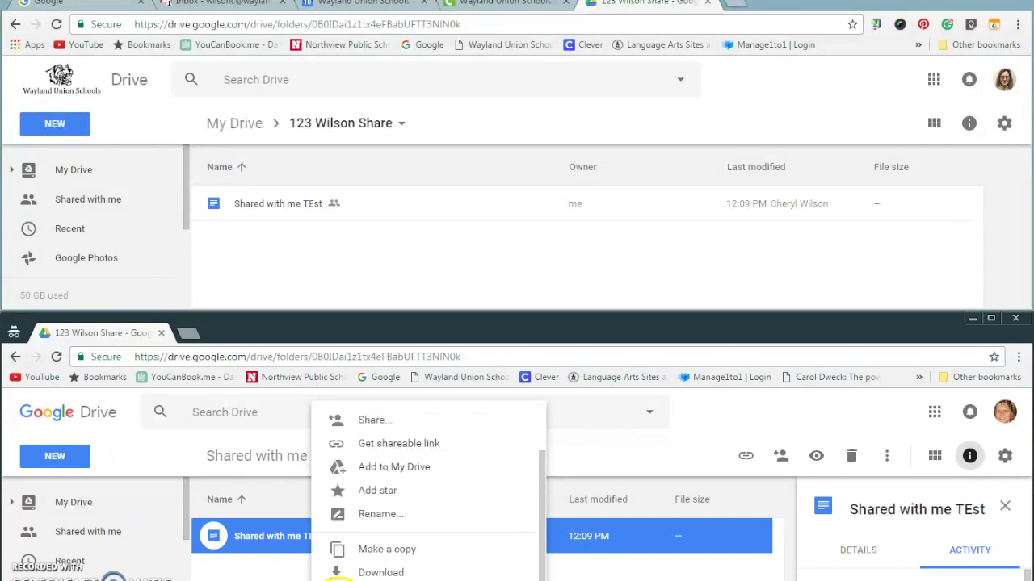
left_click(337, 574)
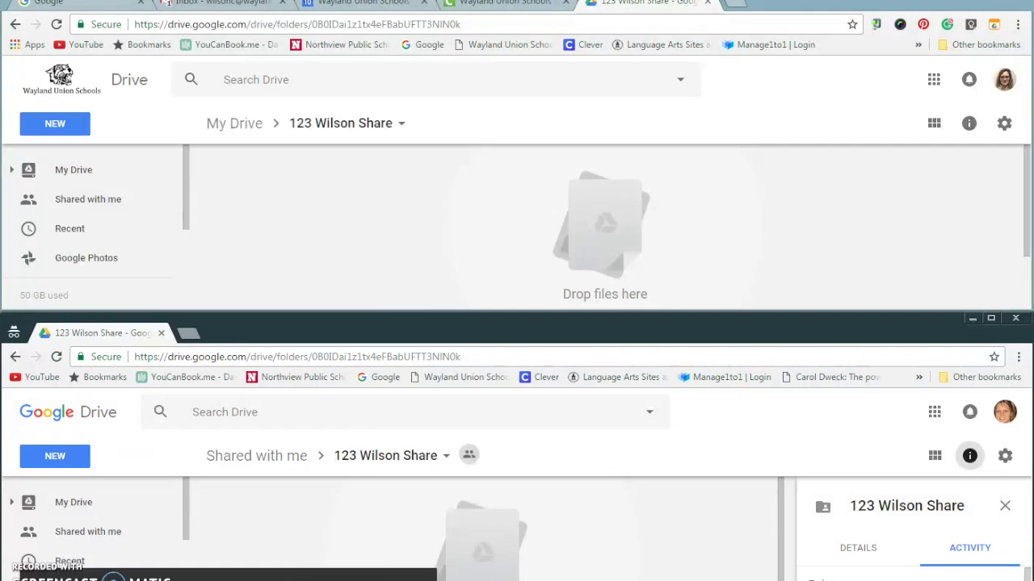
Step: Open the details and activity pane for 123 Wilson Share in the owner's window
left_click(396, 296)
left_click_drag(323, 433, 329, 548)
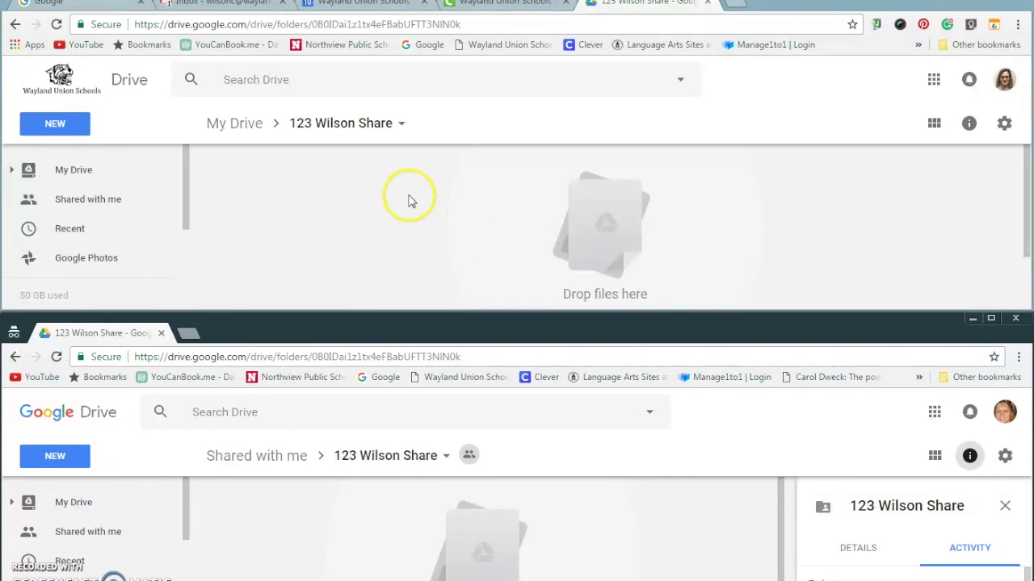
left_click(969, 124)
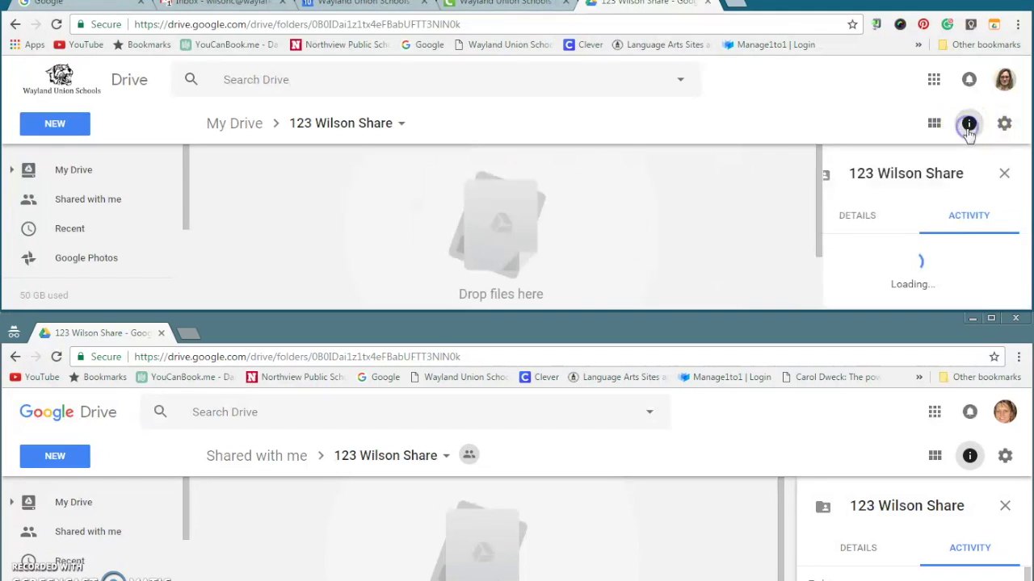
scroll(929, 270, "down", 1)
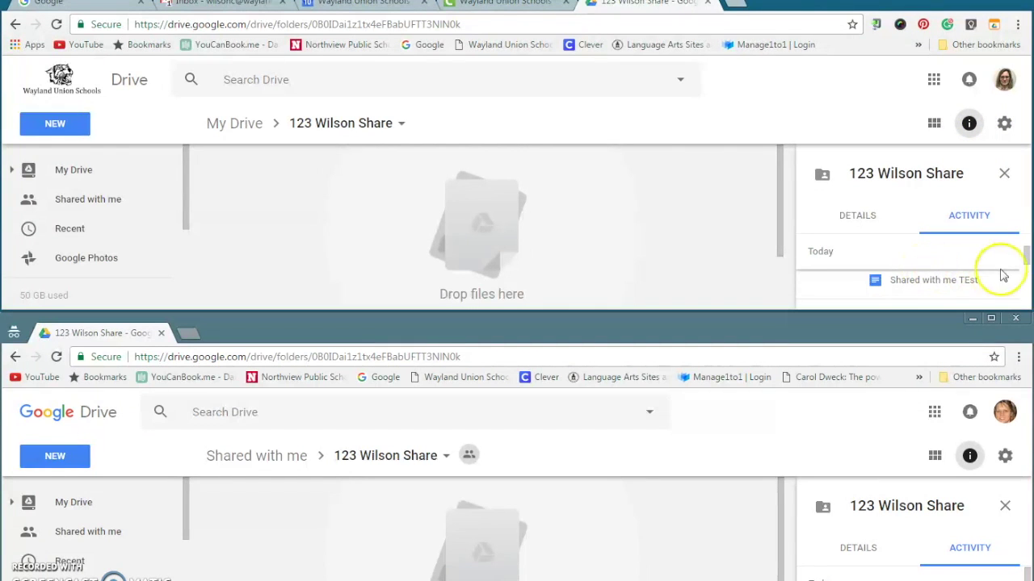
Step: Resize the windows to read the activity entry recording the item removal at 12:11 PM
left_click_drag(958, 310, 963, 359)
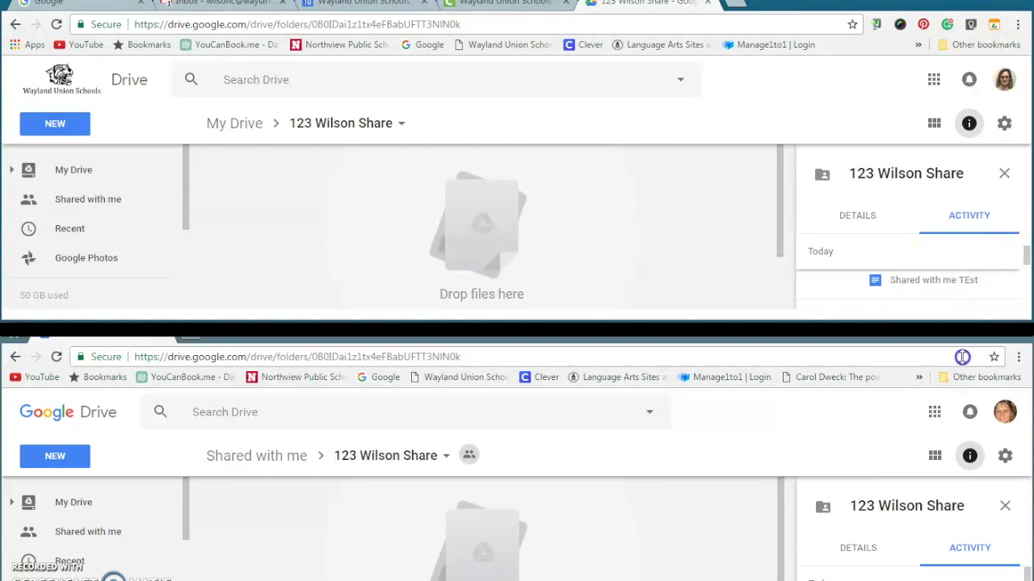
left_click_drag(1023, 278, 1022, 266)
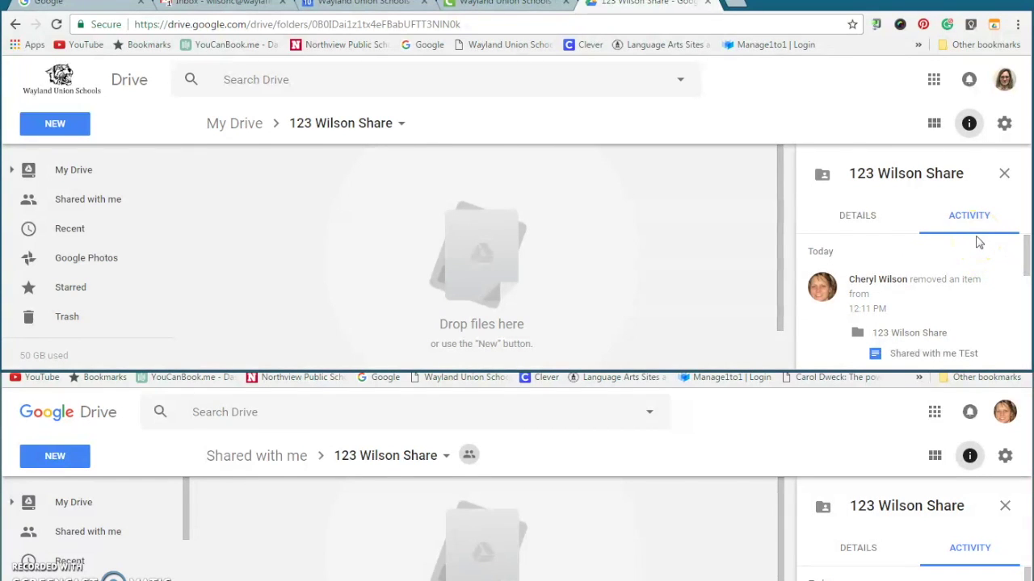
left_click_drag(646, 369, 655, 313)
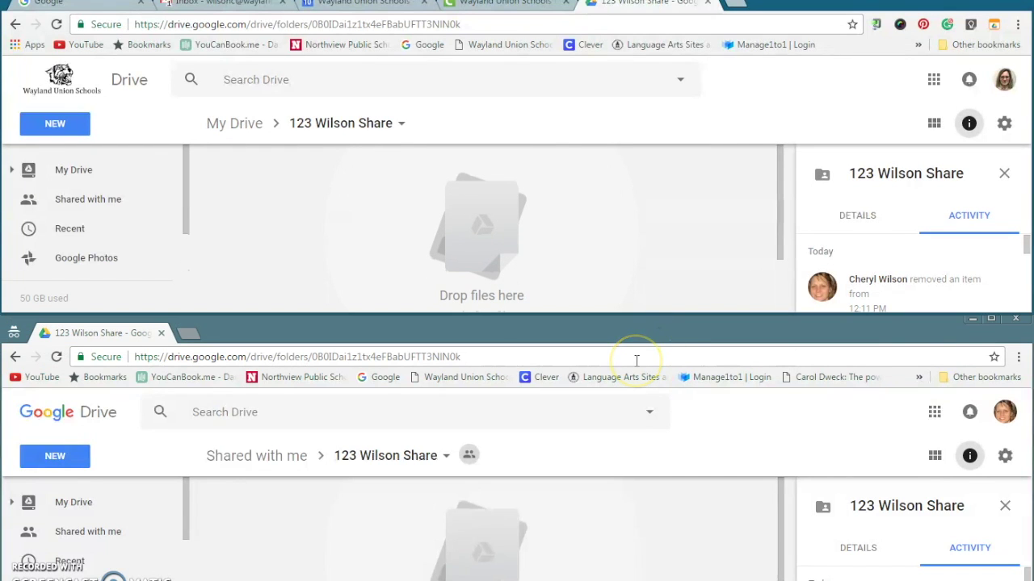
left_click(609, 341)
left_click(533, 281)
left_click(550, 291)
left_click(663, 265)
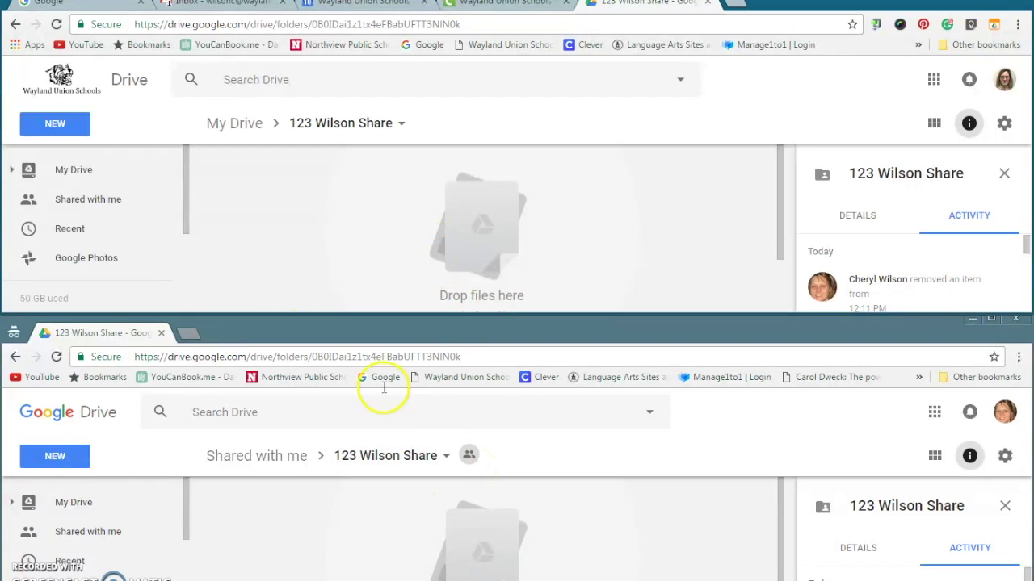
Step: In the recipient's window, choose Remove from the 123 Wilson Share breadcrumb menu
left_click(447, 457)
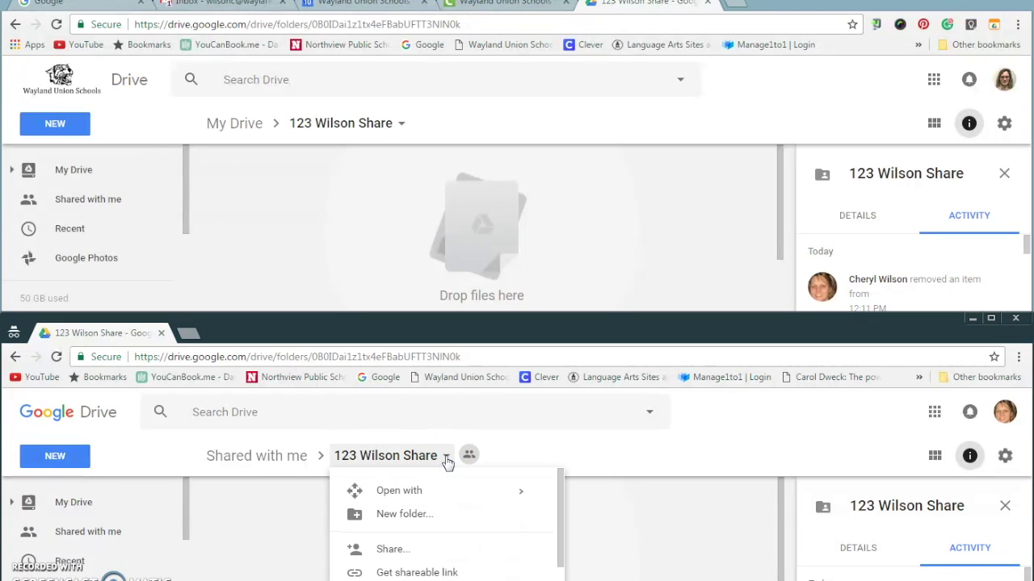
left_click(345, 523)
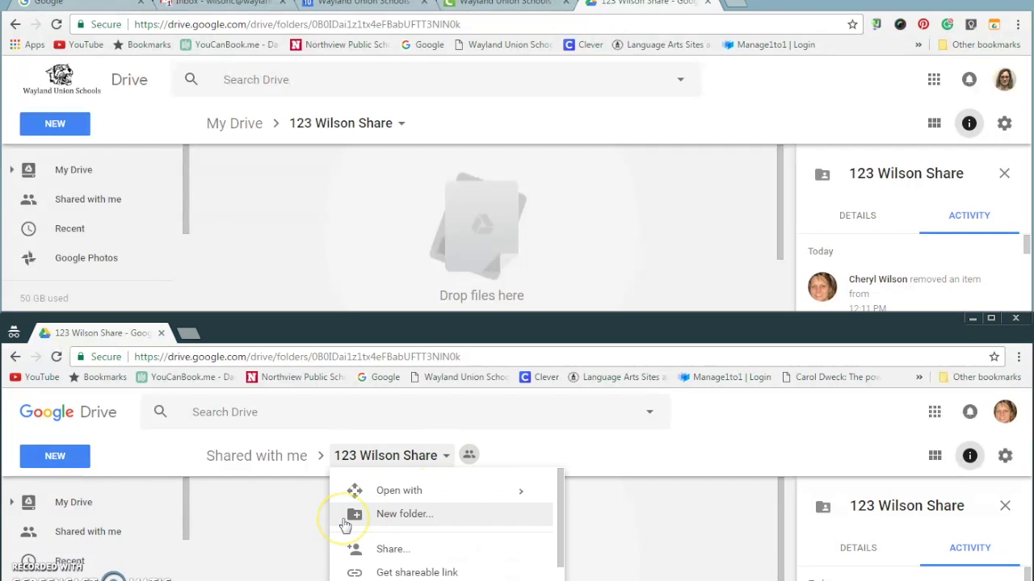
left_click_drag(561, 542, 563, 580)
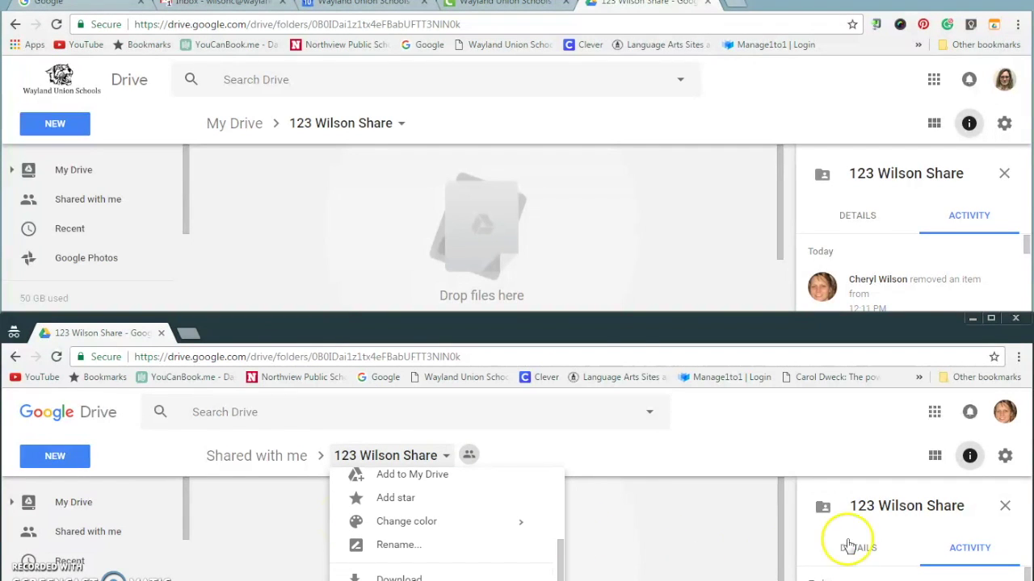
left_click_drag(603, 316, 592, 266)
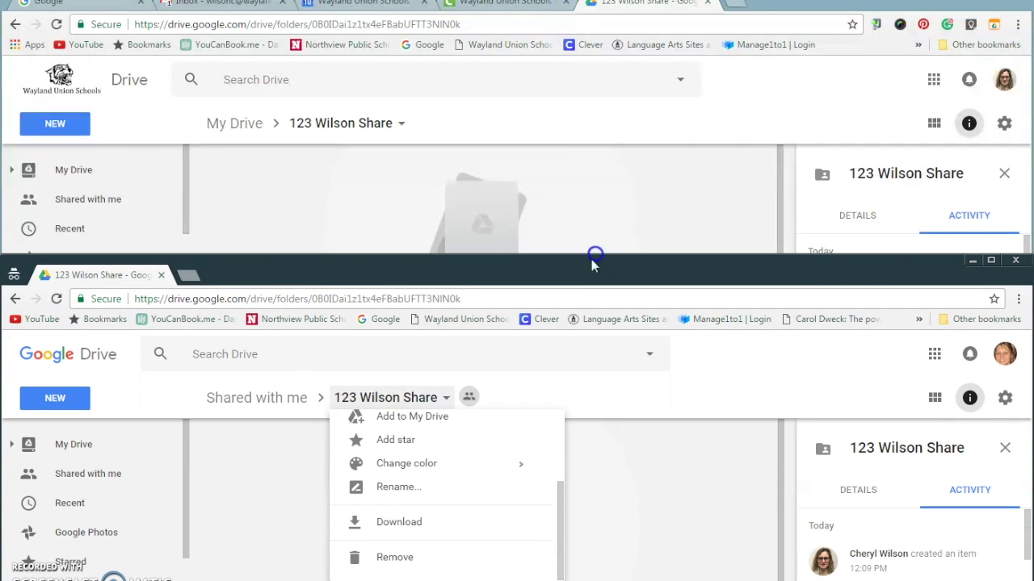
left_click(404, 565)
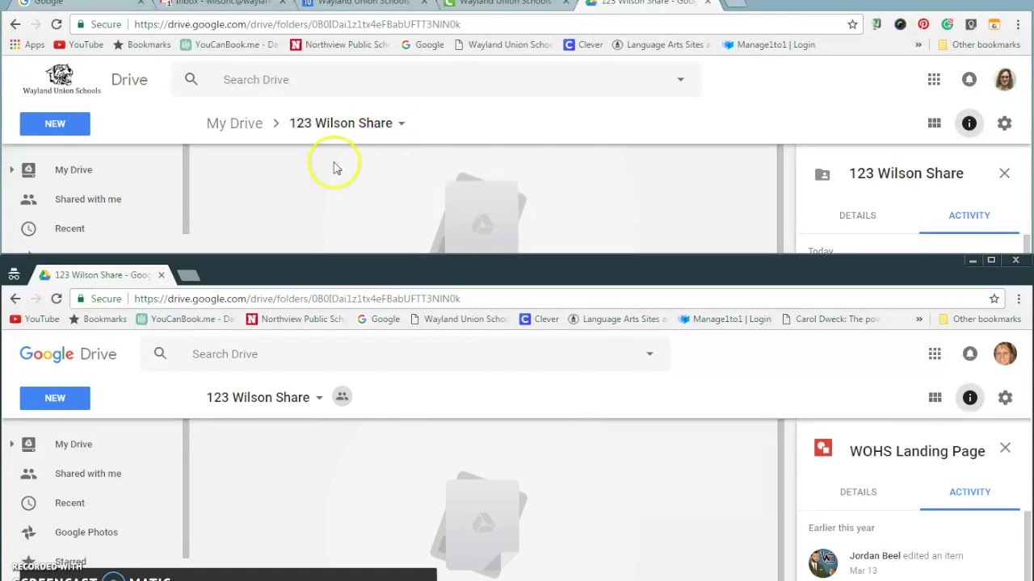
Step: Open the owner's Advanced sharing settings for 123 Wilson Share, confirming the second account is still an editor
left_click(400, 125)
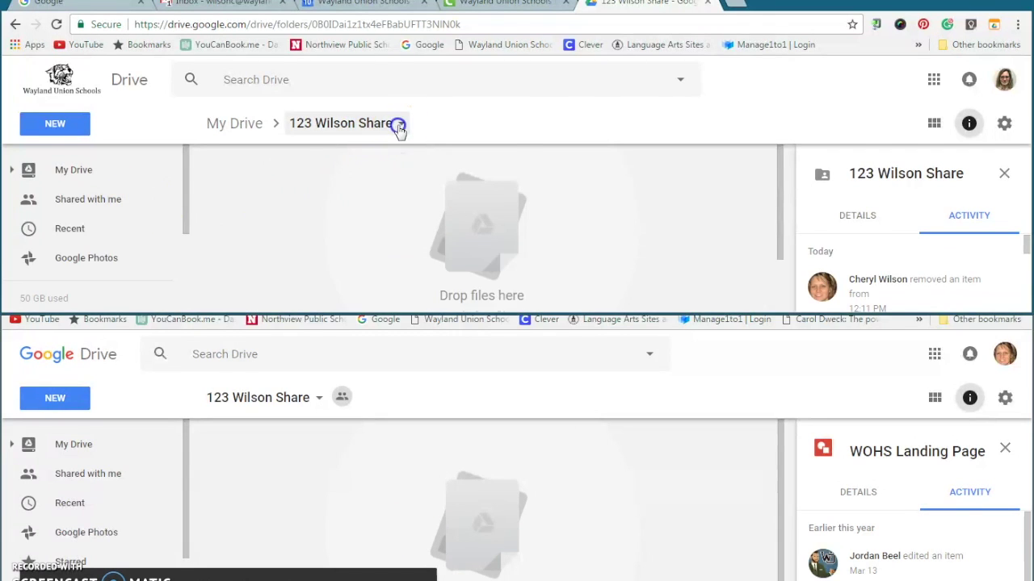
left_click(361, 216)
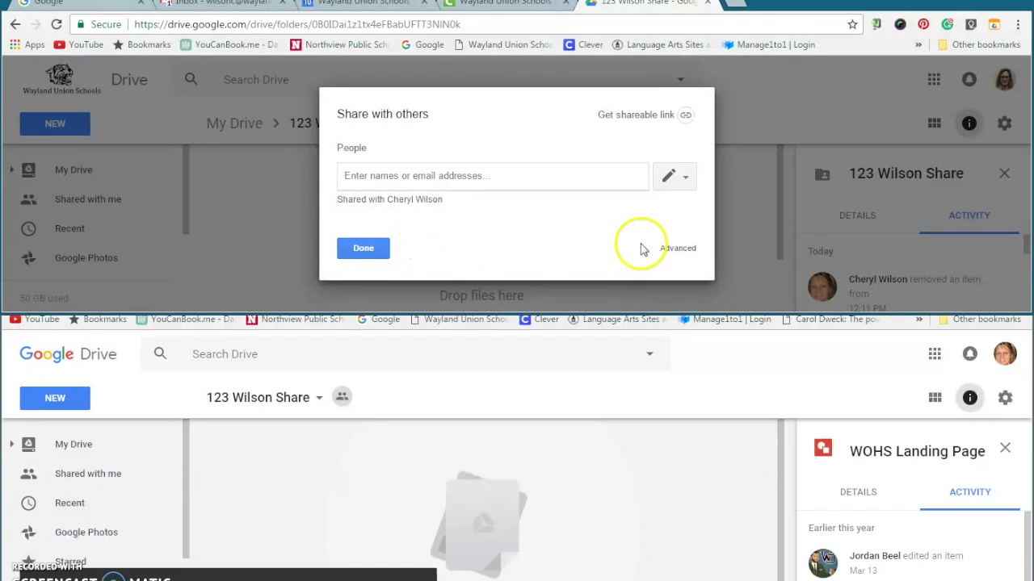
left_click(675, 250)
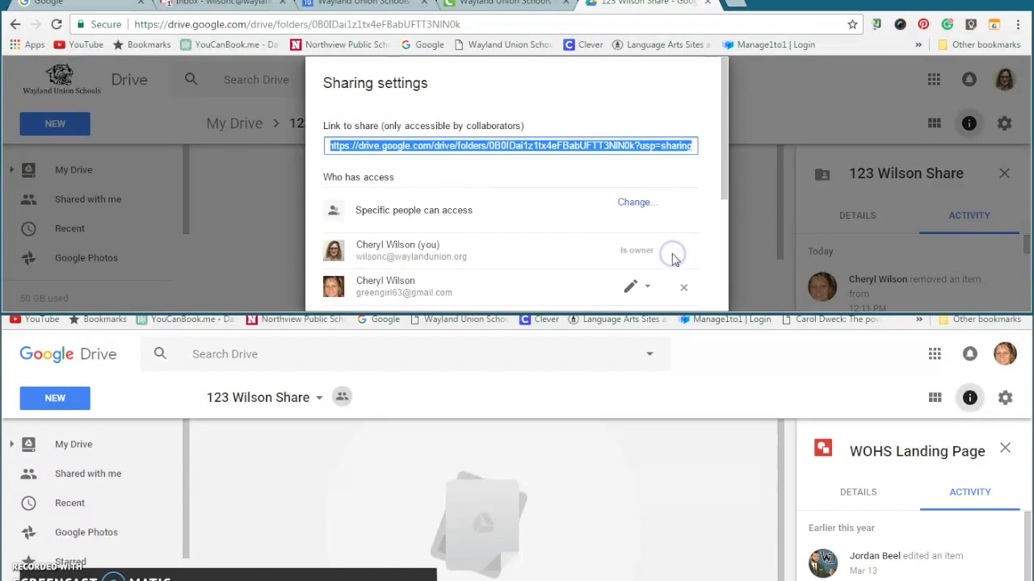
scroll(451, 290, "down", 1)
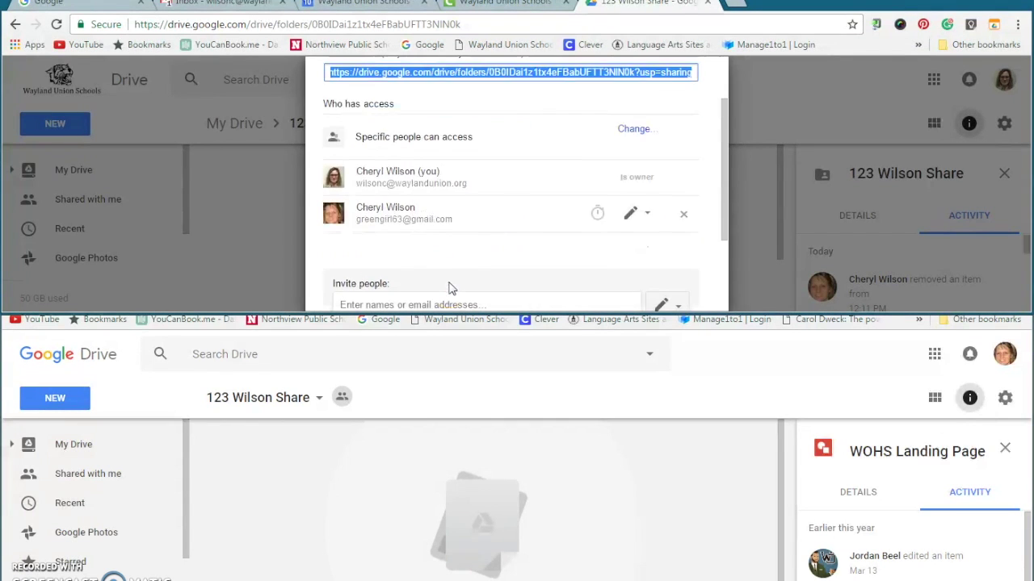